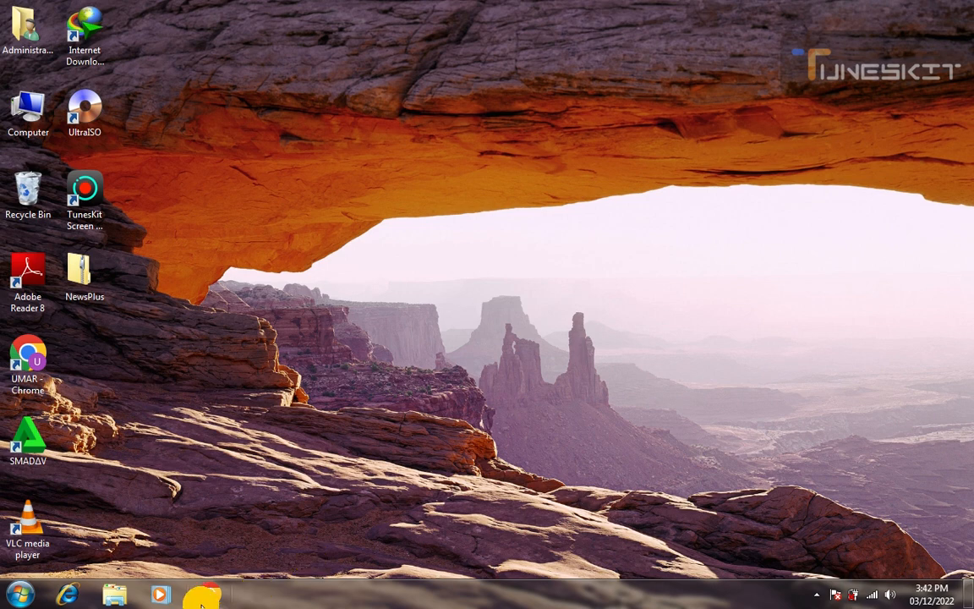
Find Blogger through a Google search for "blogger" in Chrome and open the draft post "how to earn blogger" for editing
click(203, 596)
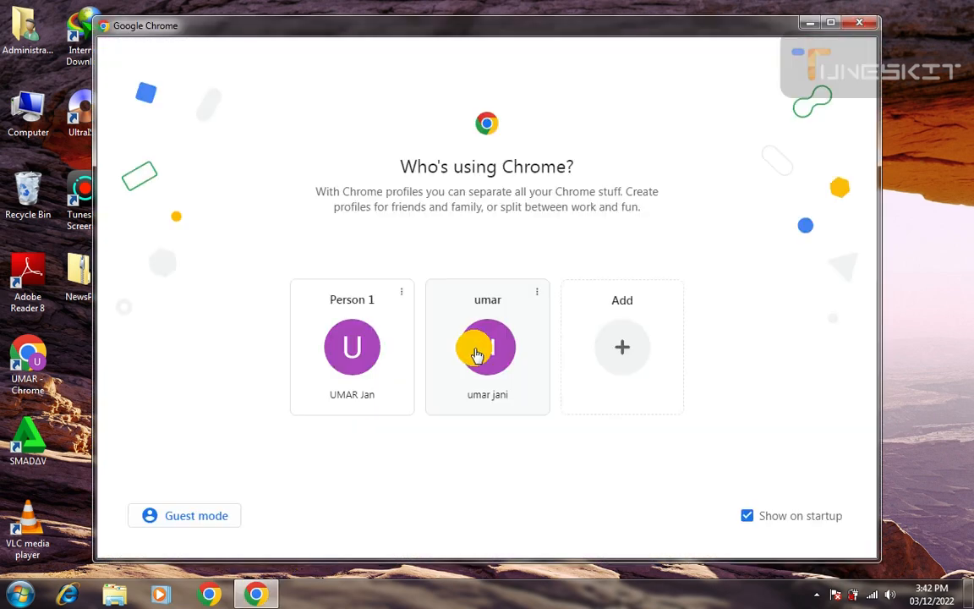
click(475, 354)
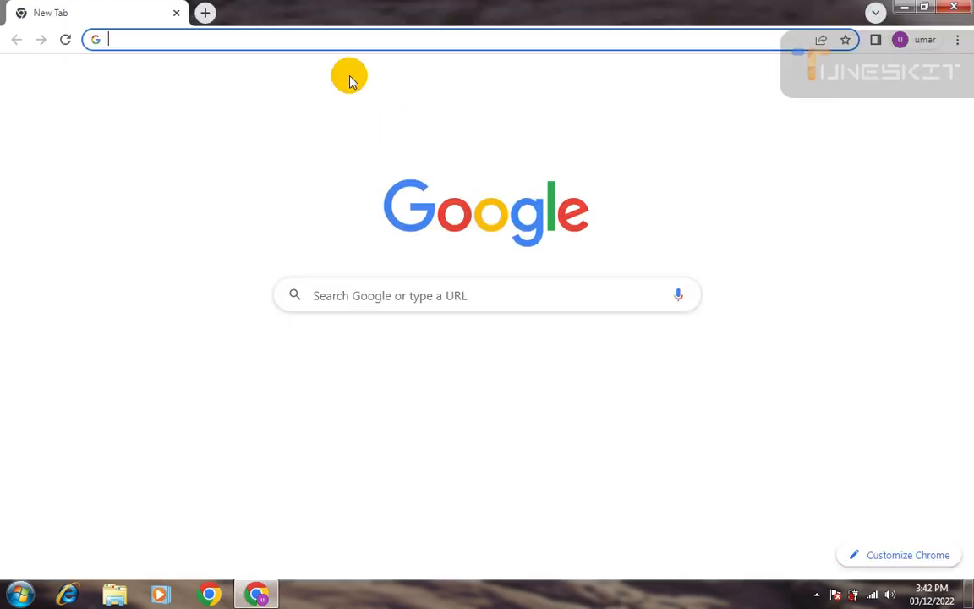
click(178, 38)
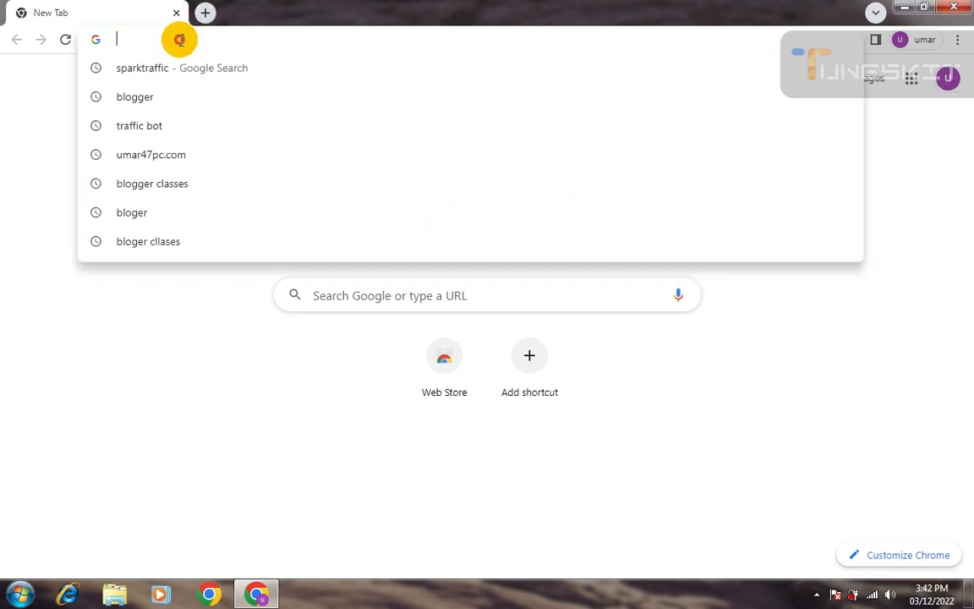
click(194, 90)
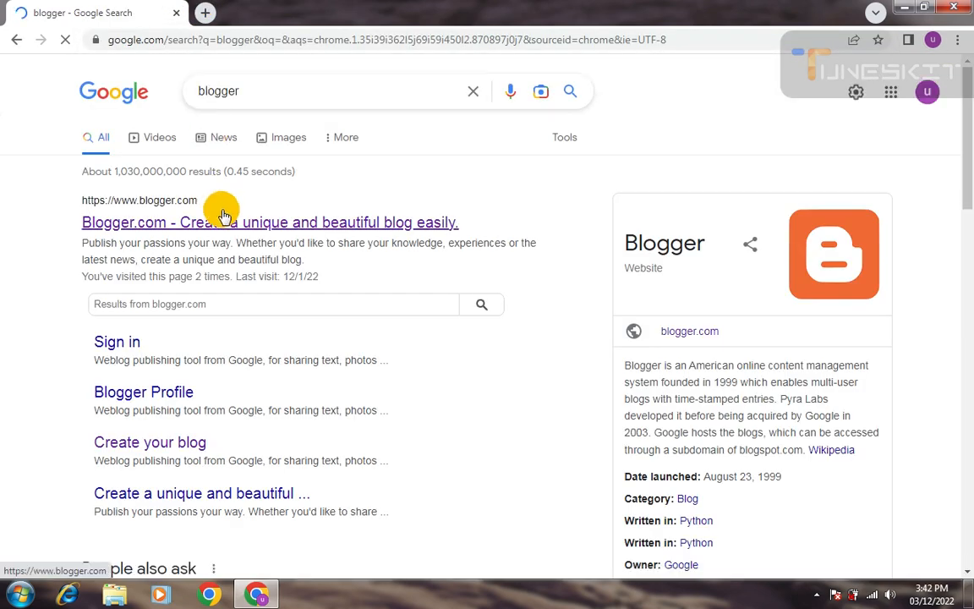
click(224, 216)
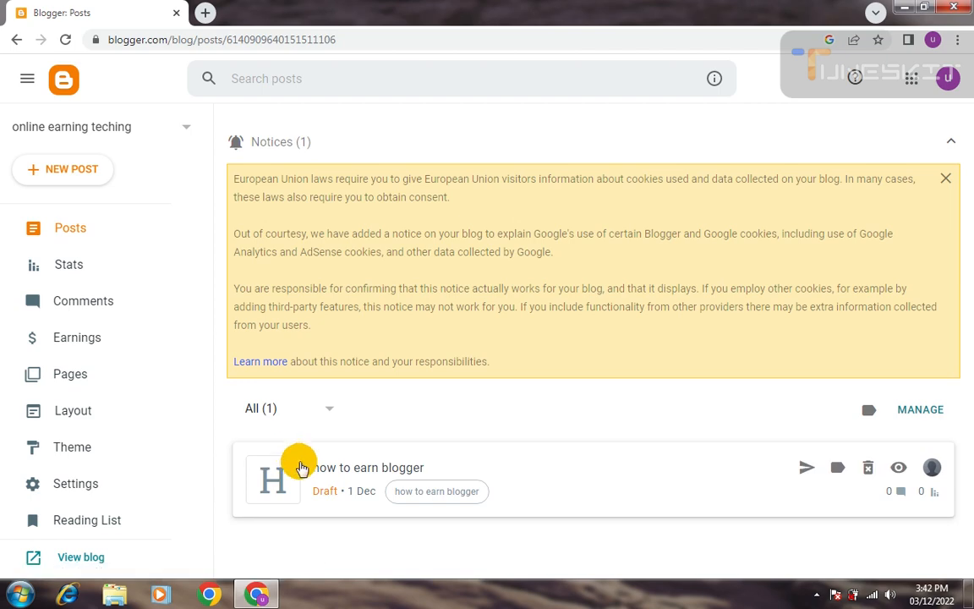
click(298, 462)
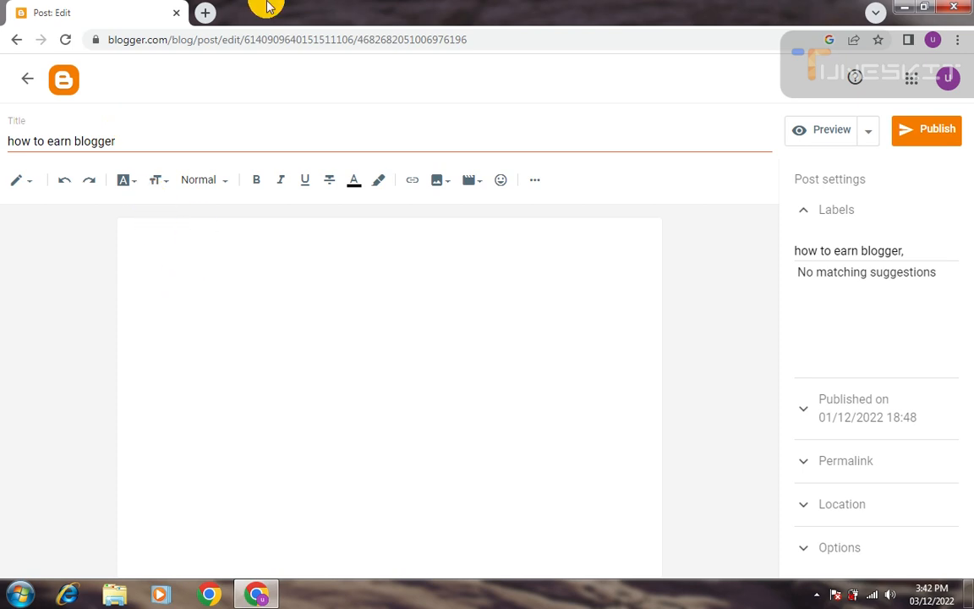
click(258, 245)
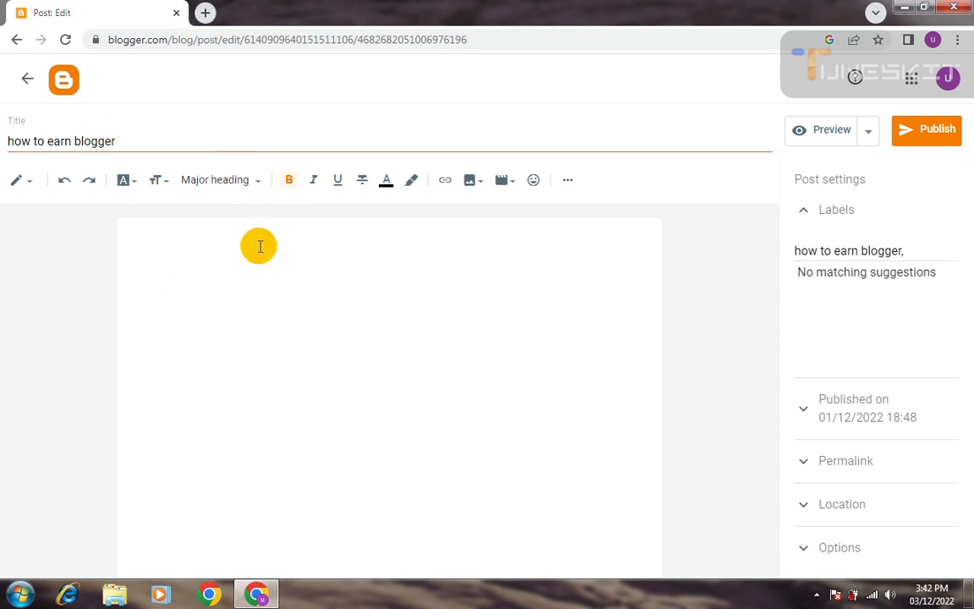
Search Google in a new tab for "how to ean blogger" and highlight the number of results
click(206, 17)
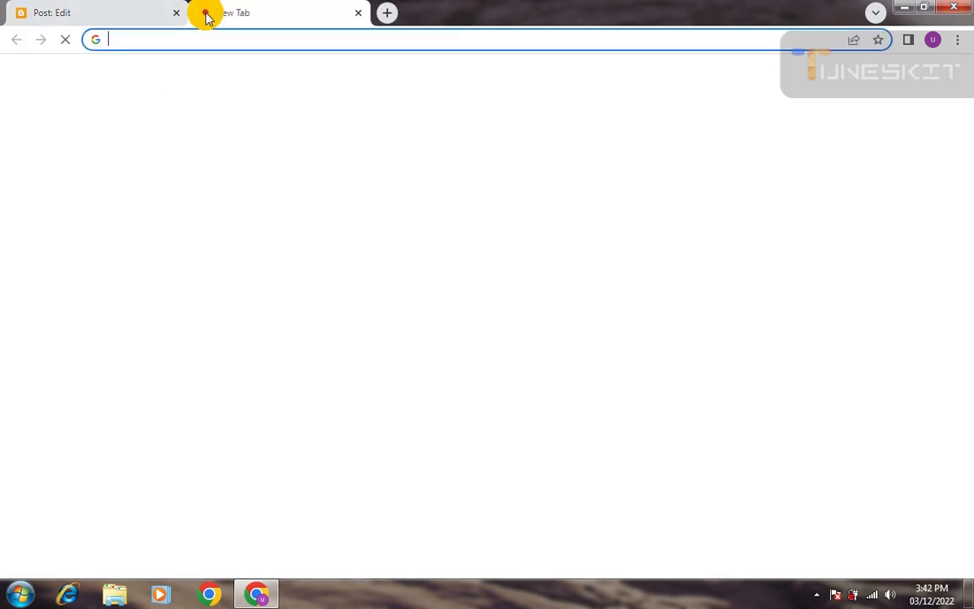
click(214, 35)
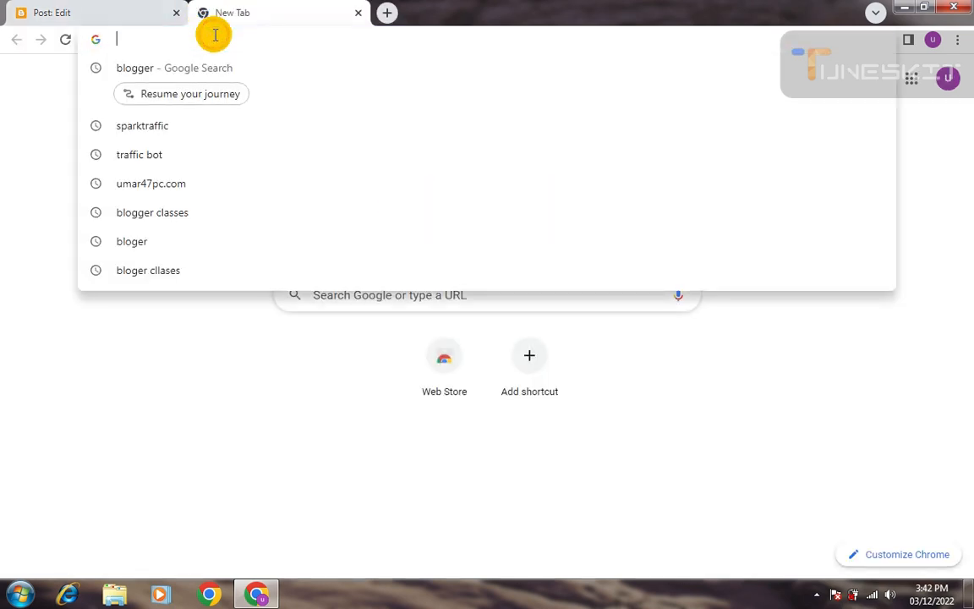
text(how t)
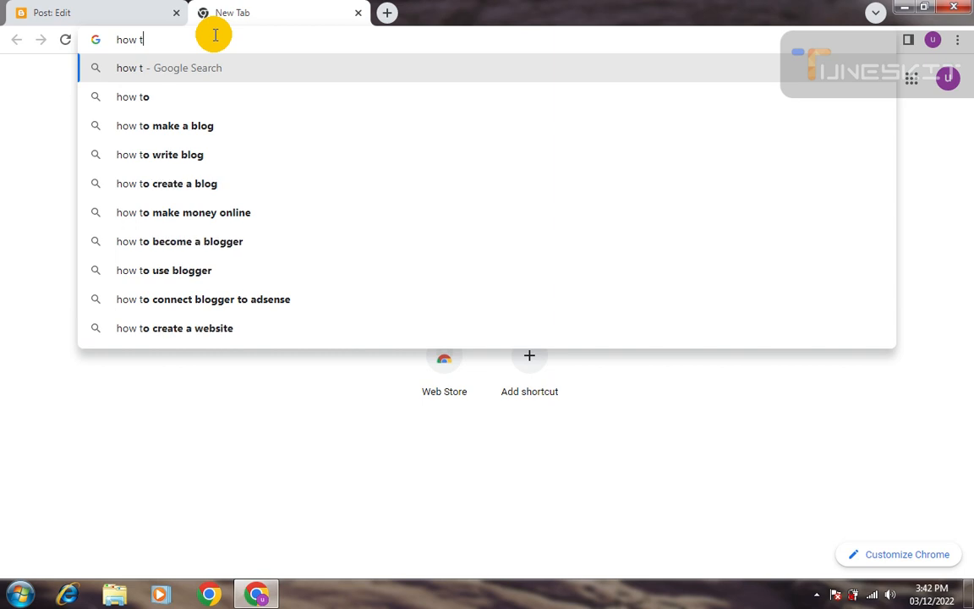
text(o ean )
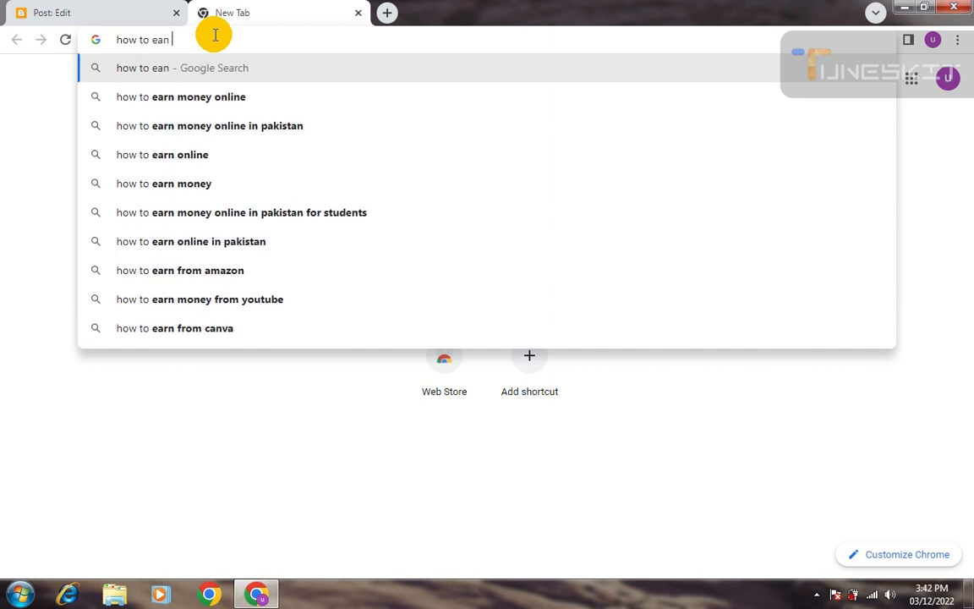
text(blogger)
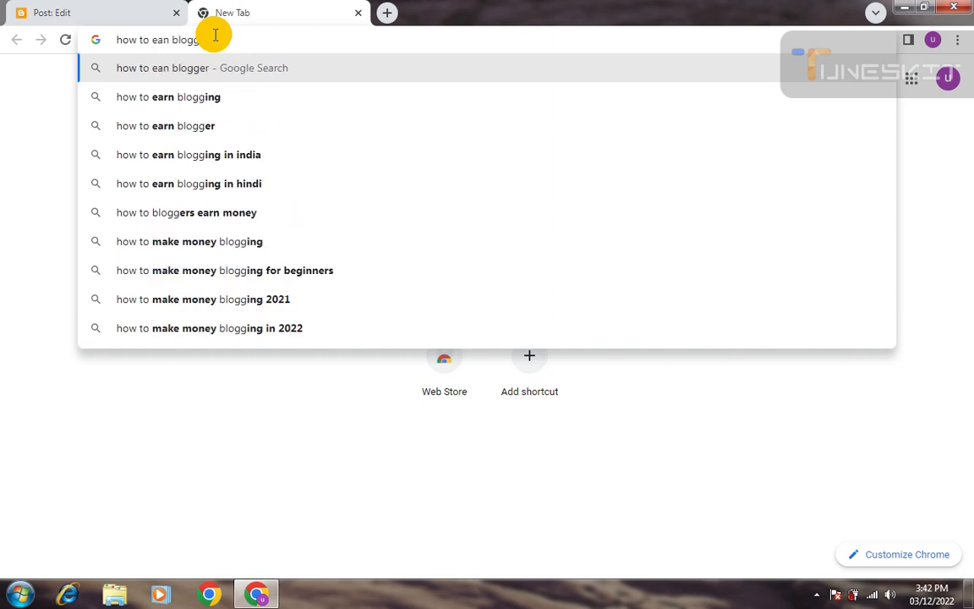
key(Return)
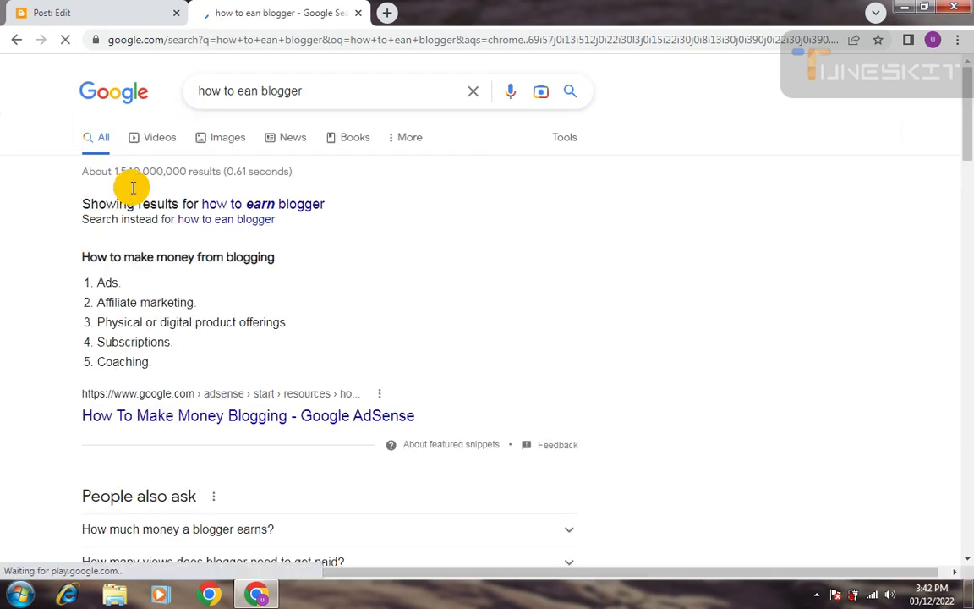
drag(113, 168, 183, 166)
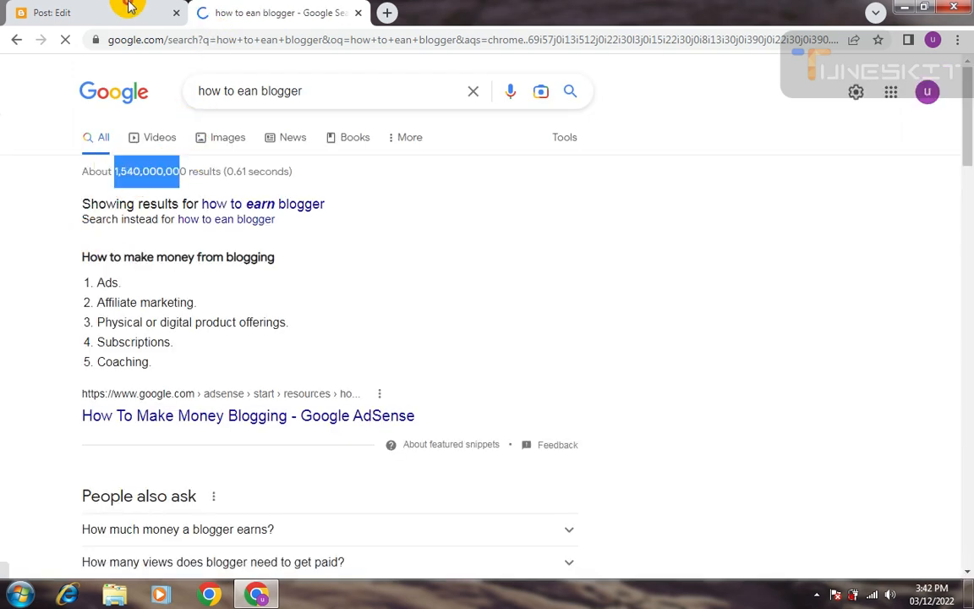
click(129, 8)
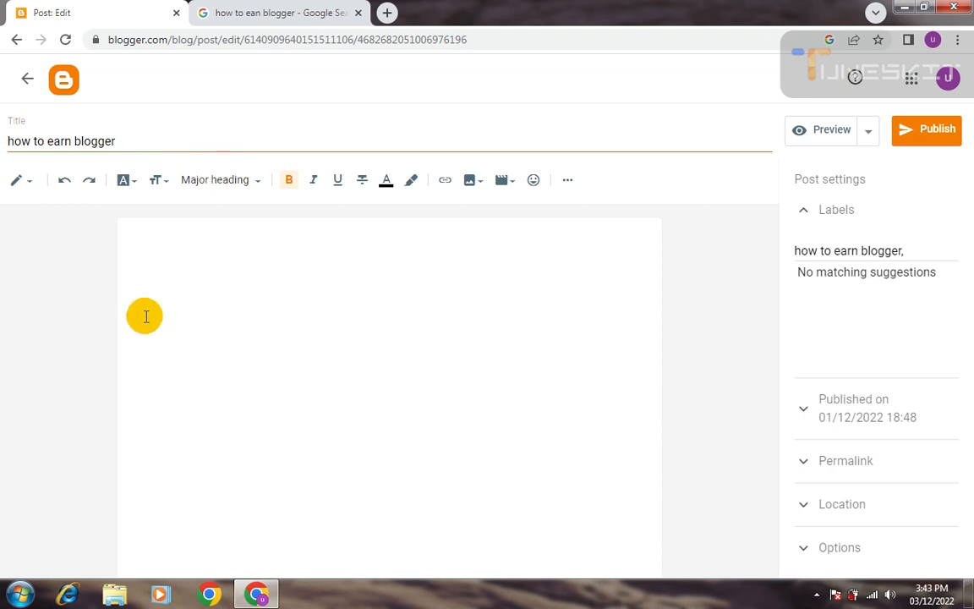
double_click(402, 17)
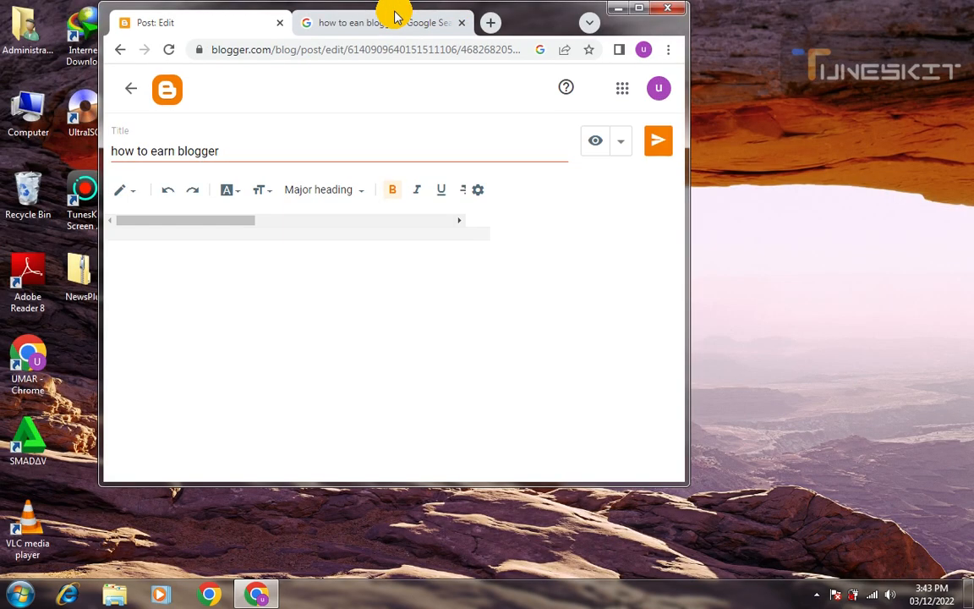
click(395, 11)
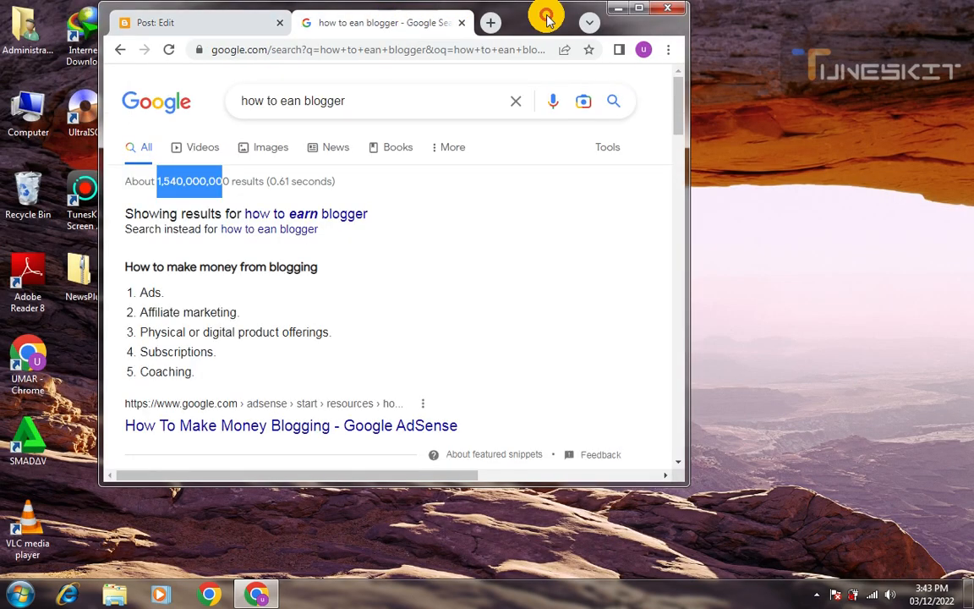
click(638, 13)
Search Google for umar47pc.com and open the site's blog post "how to make money on youtube"
click(473, 94)
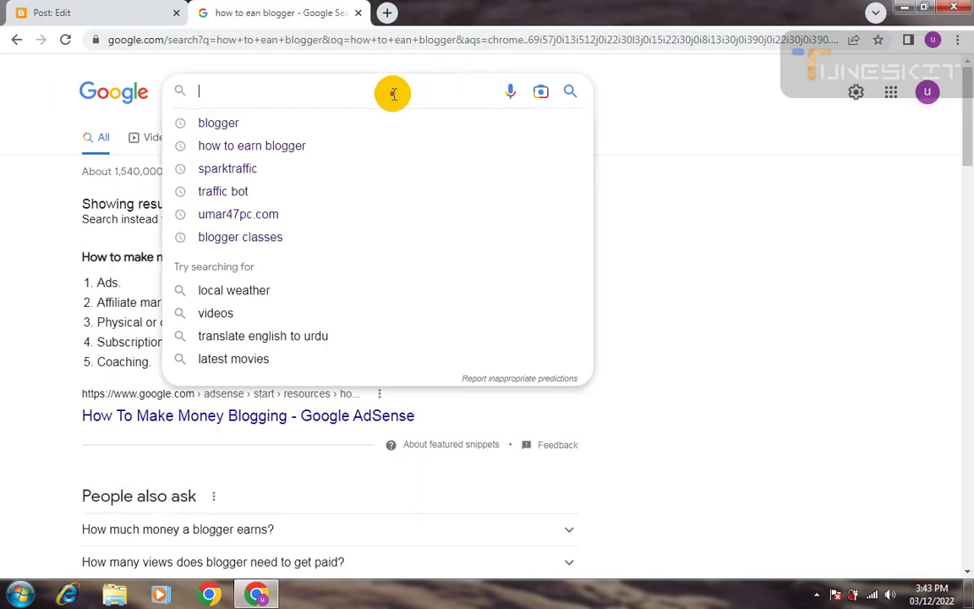
key(Down)
key(Down)
key(Down)
key(Down)
key(Down)
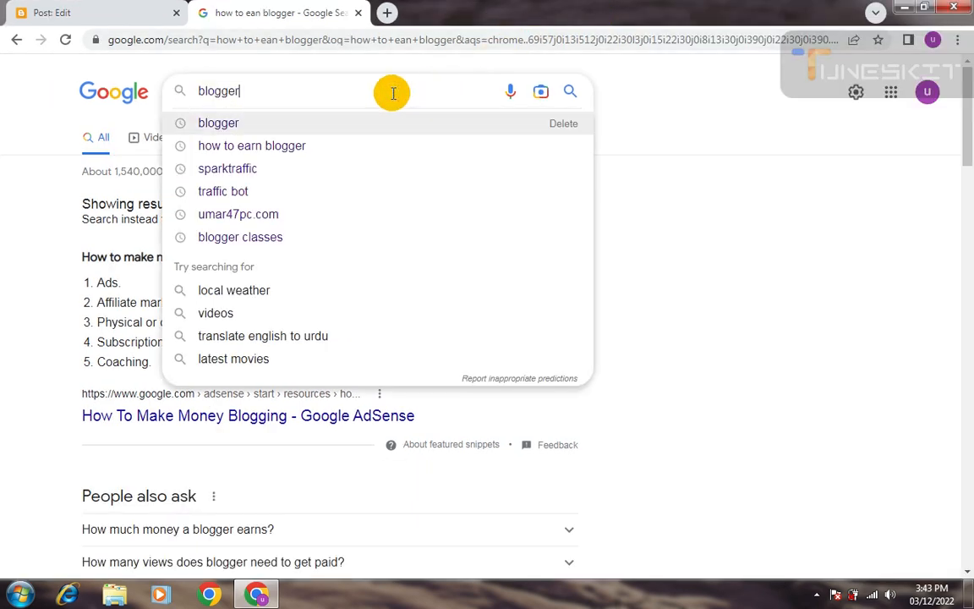
key(Return)
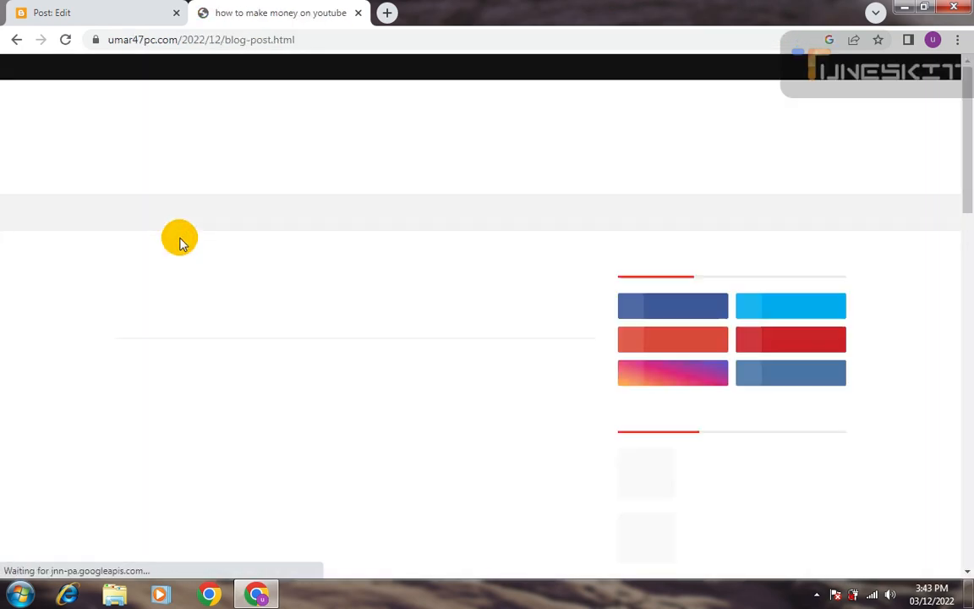
Copy the English "Assalam Alaikum" paragraph under "how to make money on you tube" and paste it into the draft post's body
drag(969, 98, 969, 256)
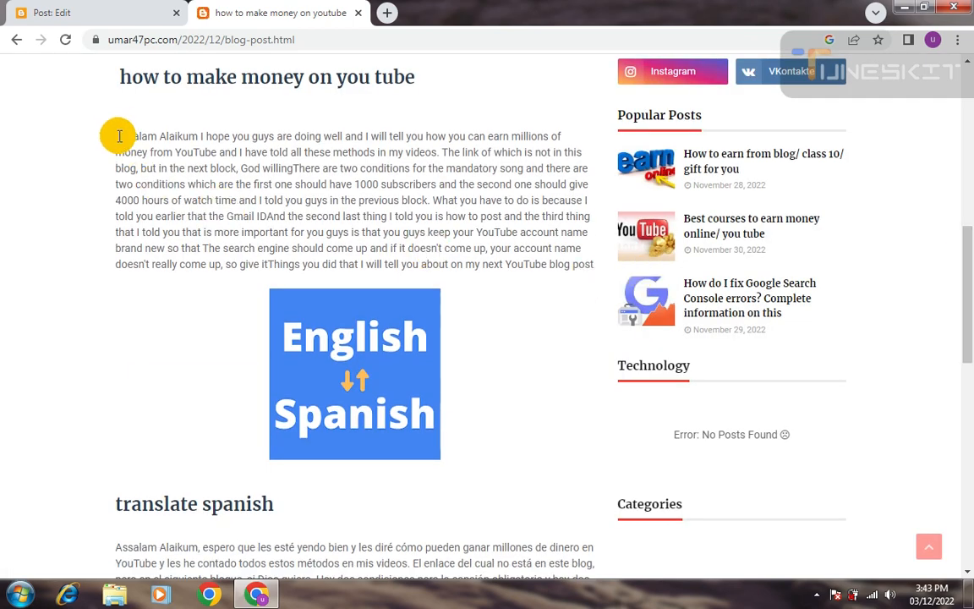
drag(116, 136, 554, 284)
key(ctrl+c)
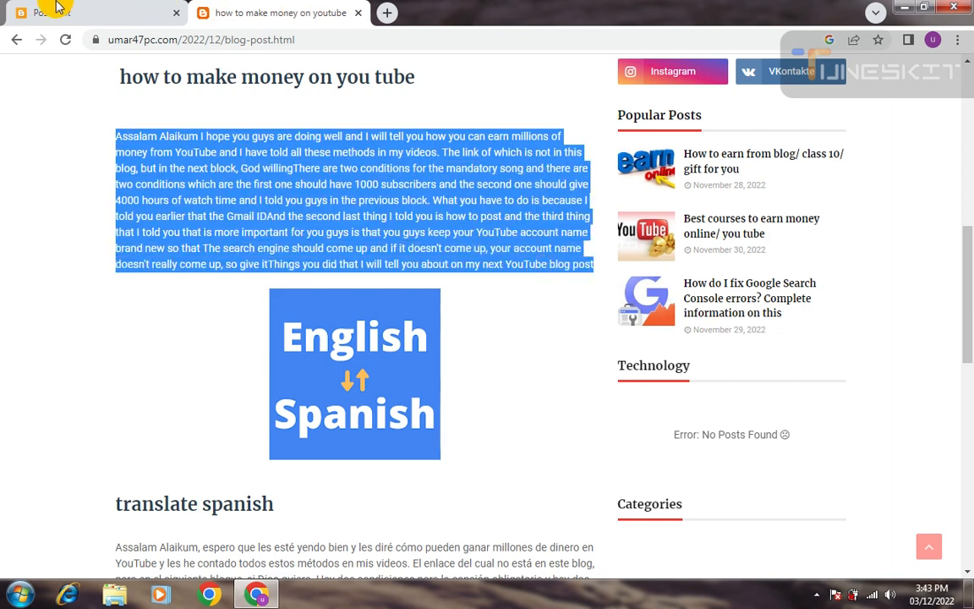
click(58, 7)
click(132, 230)
key(ctrl+v)
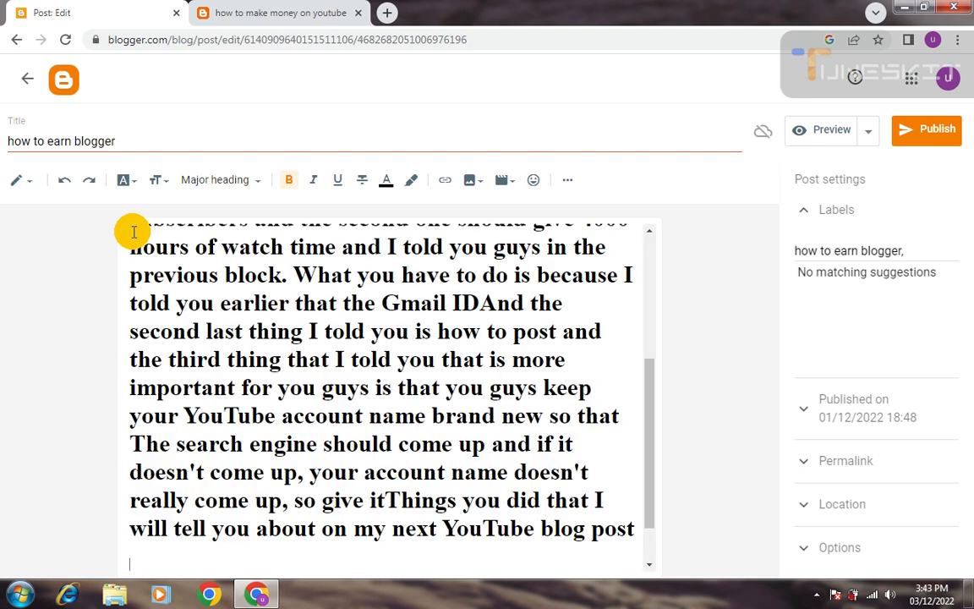
Format all of the pasted body text in the draft post with the Paragraph style
click(203, 180)
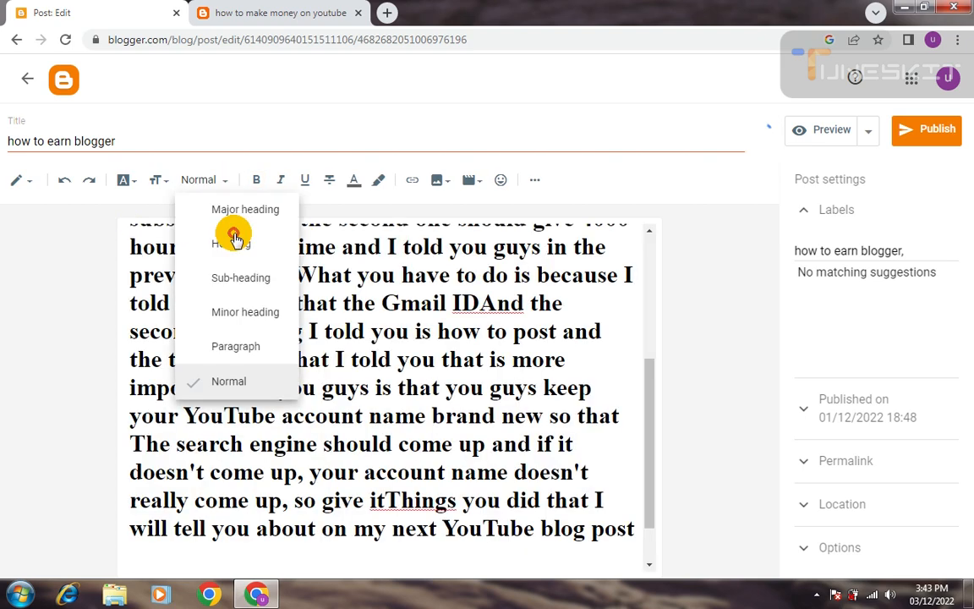
click(233, 241)
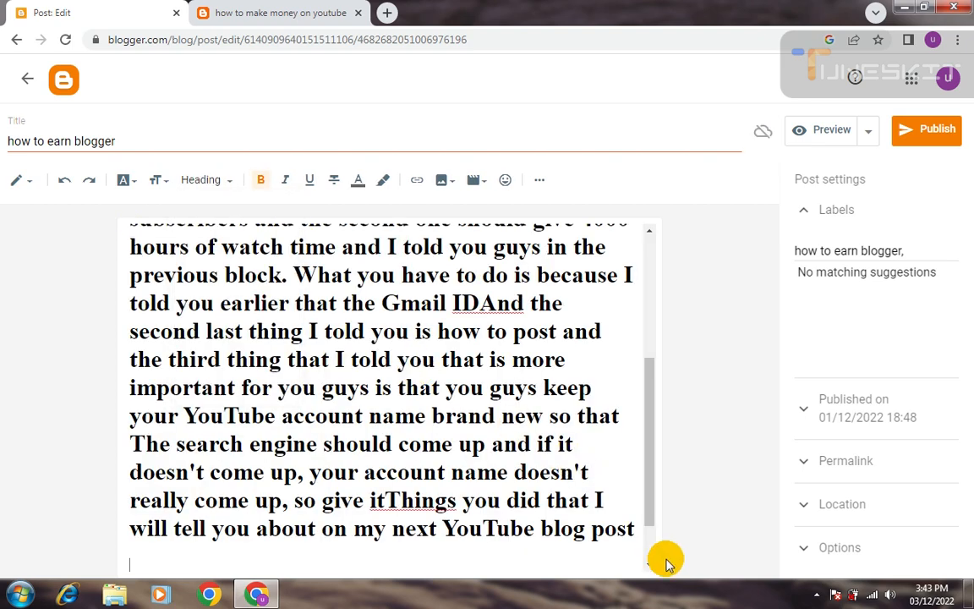
drag(632, 529, 117, 211)
key(ctrl+c)
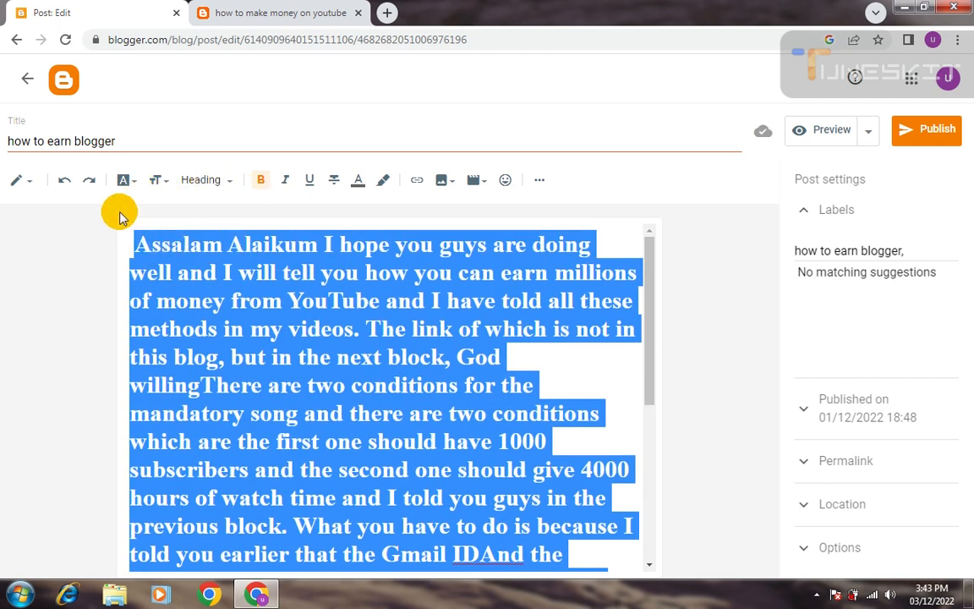
click(218, 188)
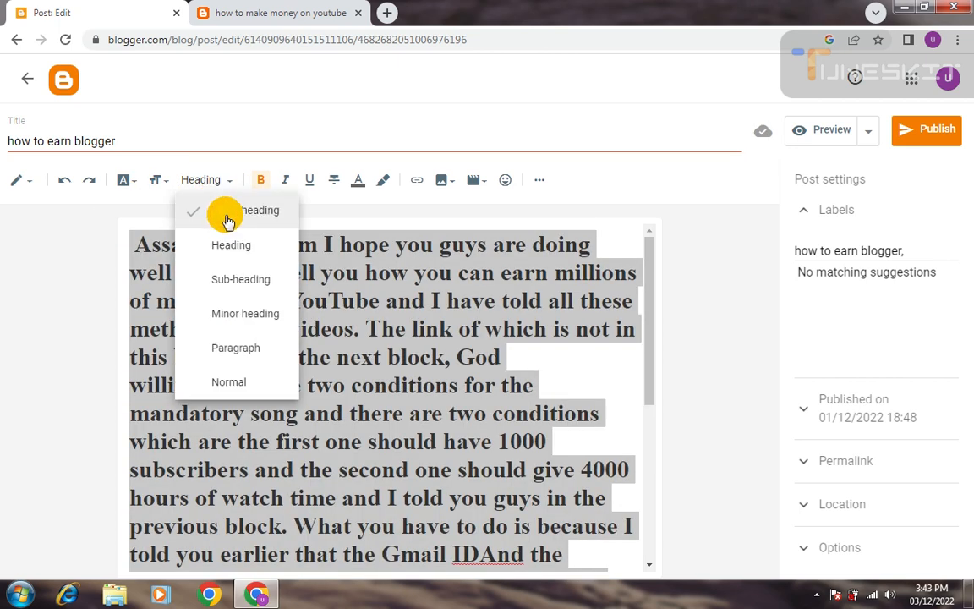
click(242, 349)
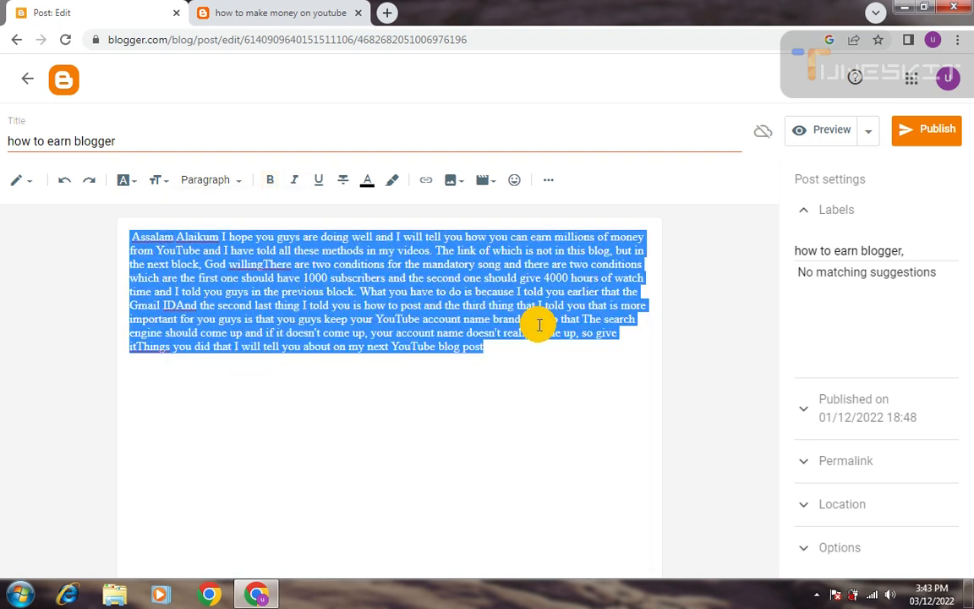
click(532, 377)
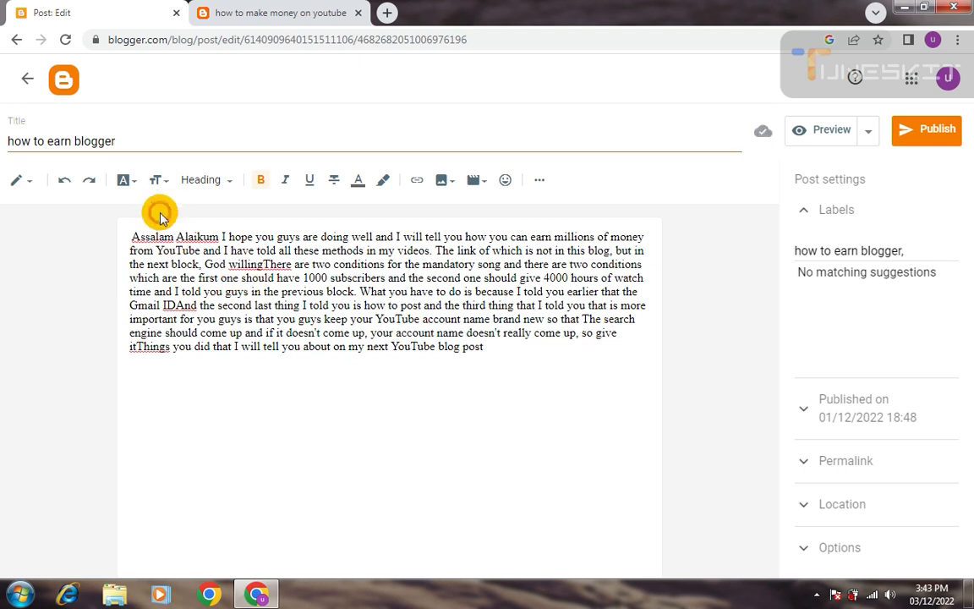
Add a line above the pasted paragraph containing "how to earn blogger" in the Major heading style
click(131, 236)
key(Return)
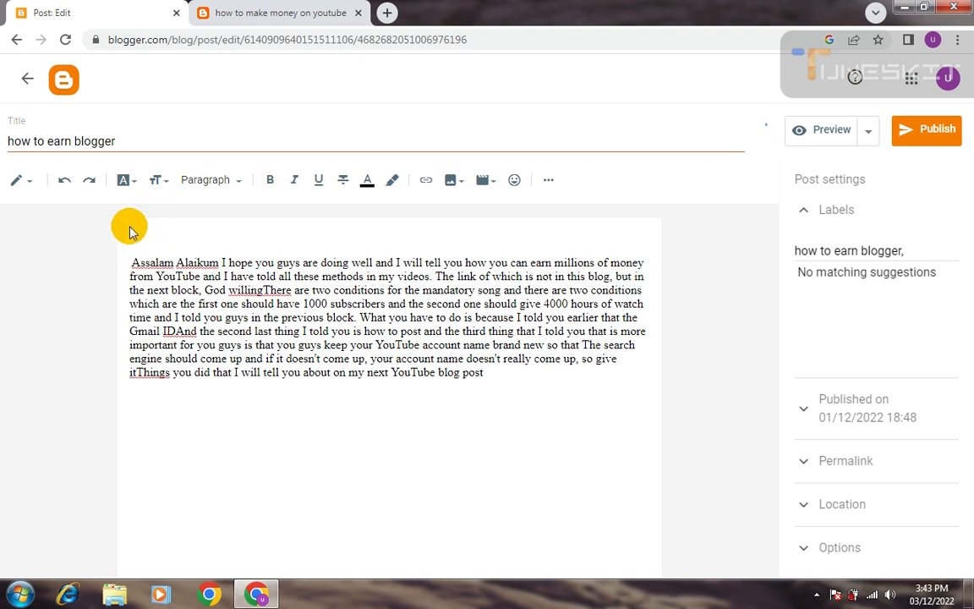
drag(116, 141, 22, 135)
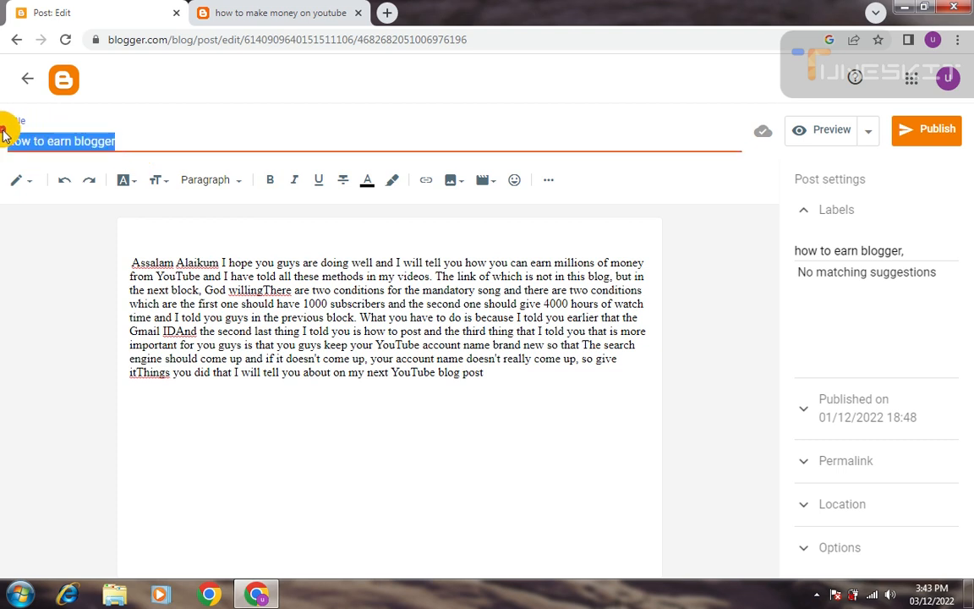
click(165, 230)
click(229, 186)
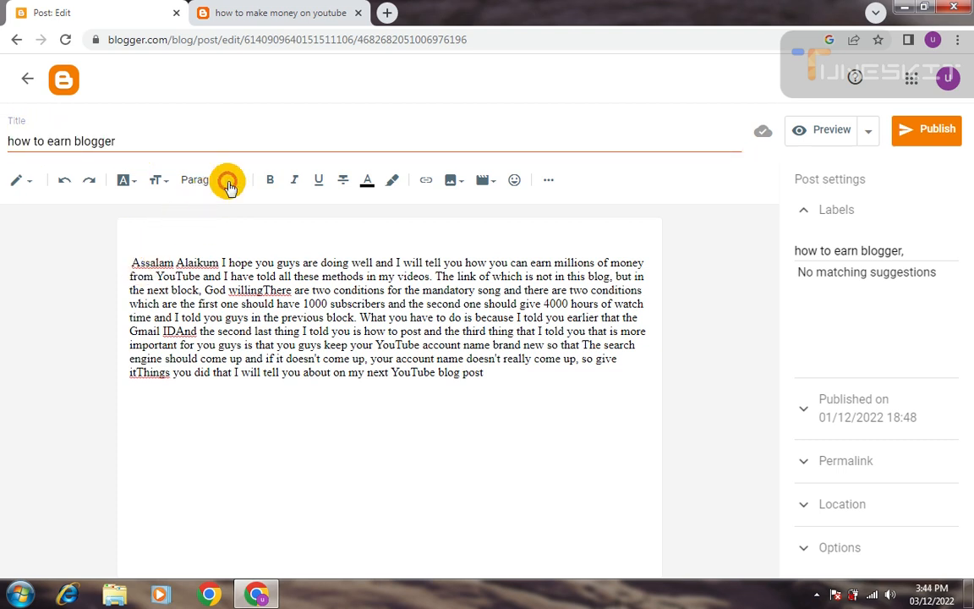
click(225, 205)
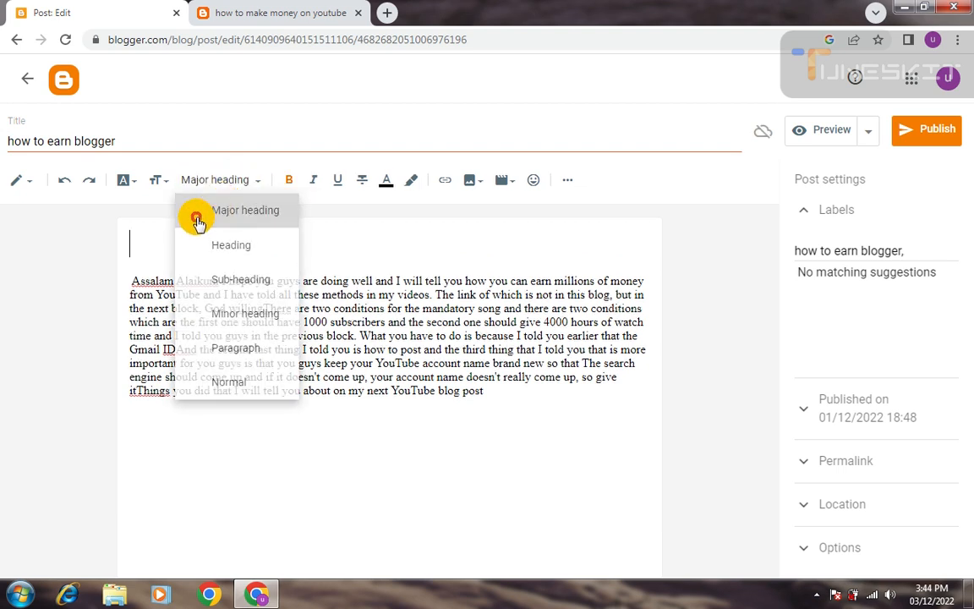
text(how to earn blogger)
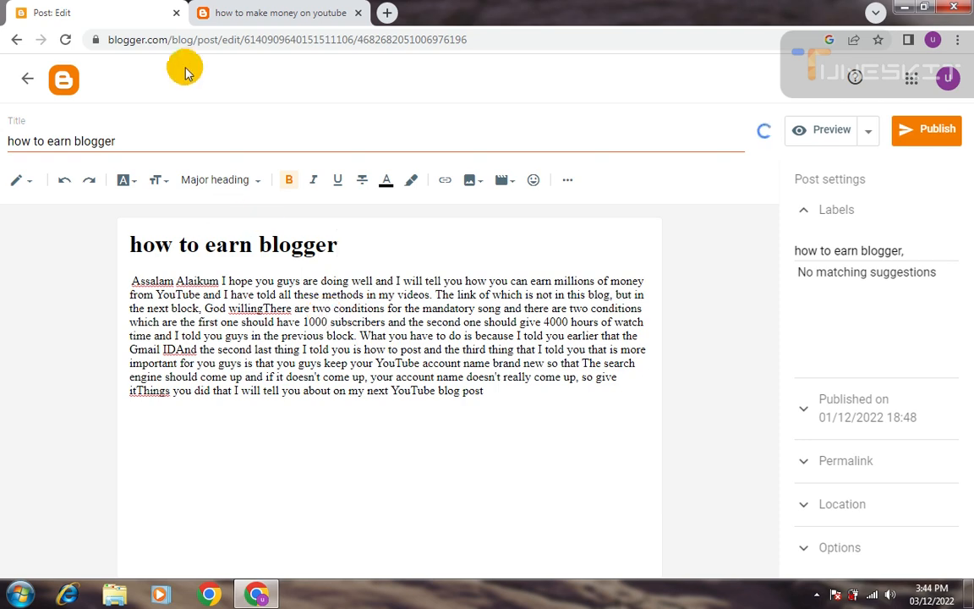
Copy the English "Assalam Alaikum" paragraph below the "how to earn blogger" heading in the draft post
click(218, 10)
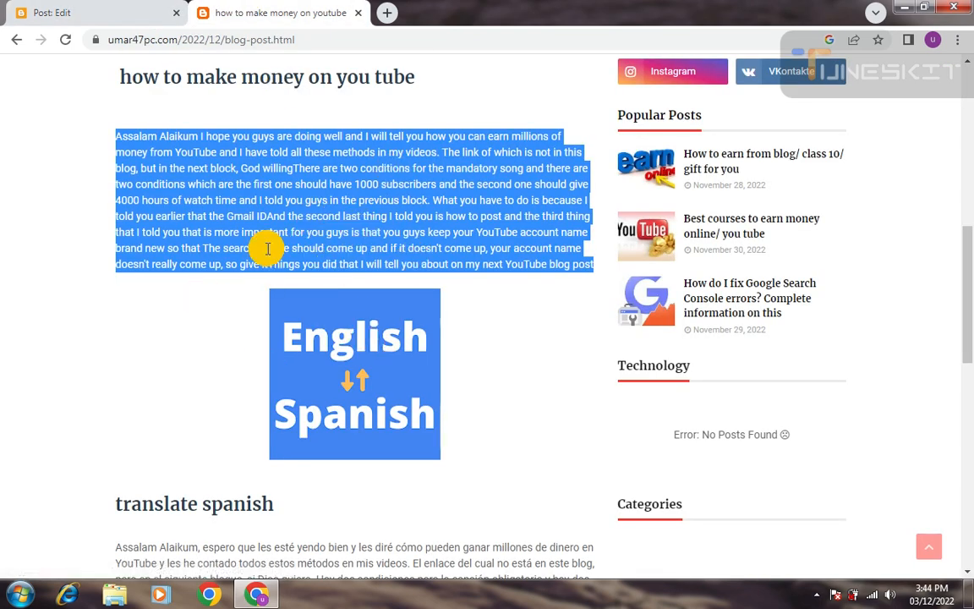
click(123, 8)
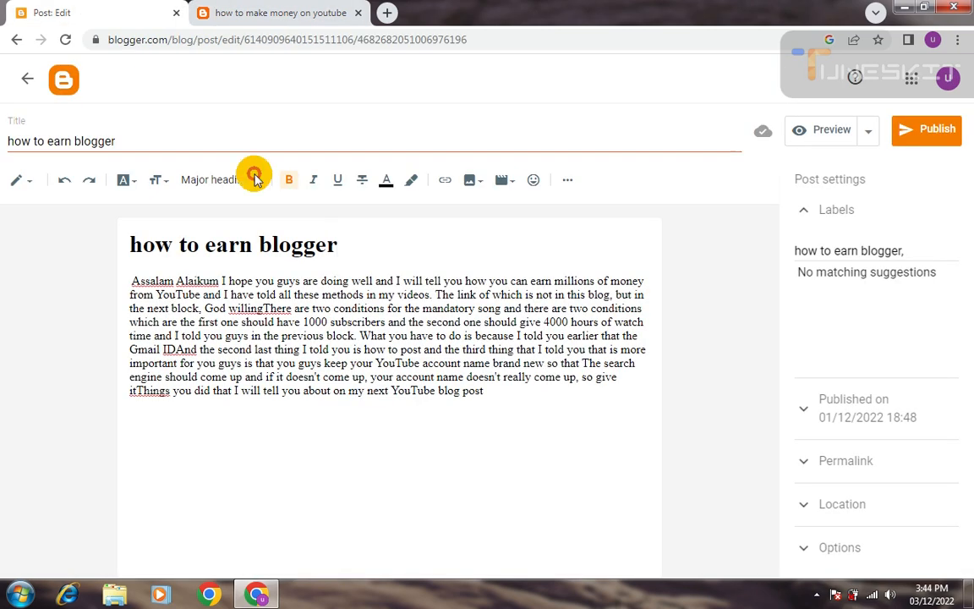
drag(483, 391, 89, 278)
key(ctrl+v)
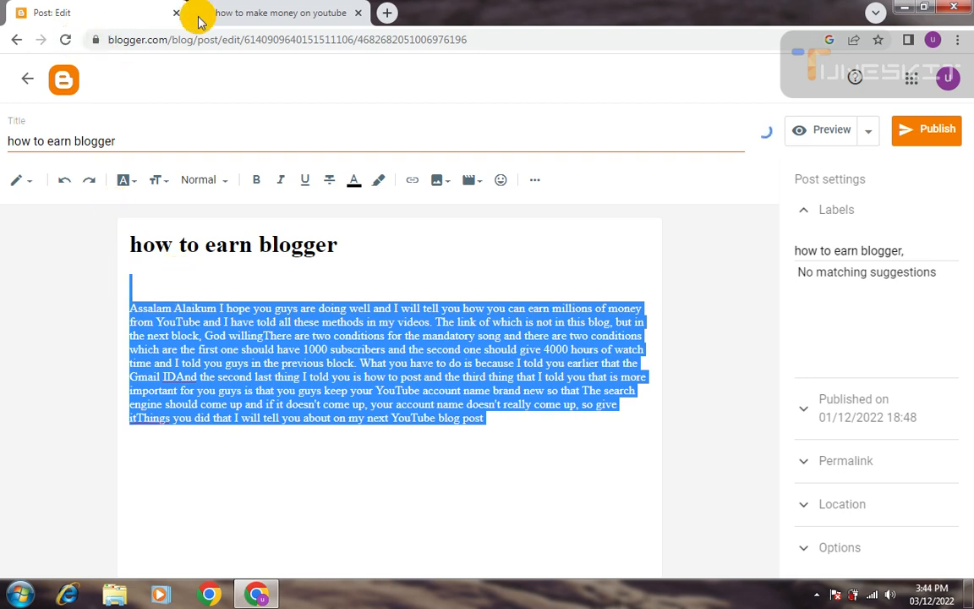
Search Google for "gogle traslate" in a new browser tab
click(380, 17)
click(381, 34)
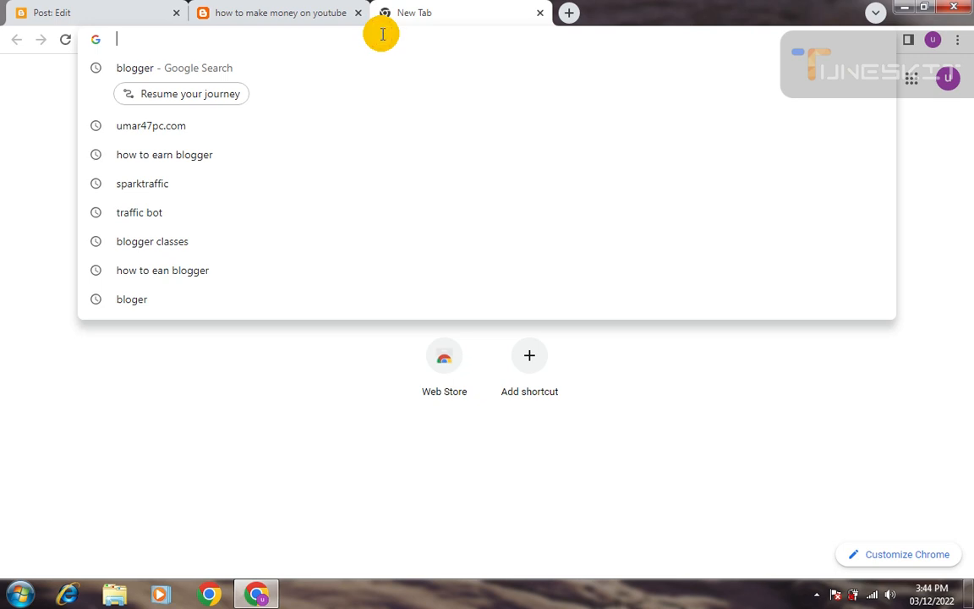
text(ggo)
key(BackSpace)
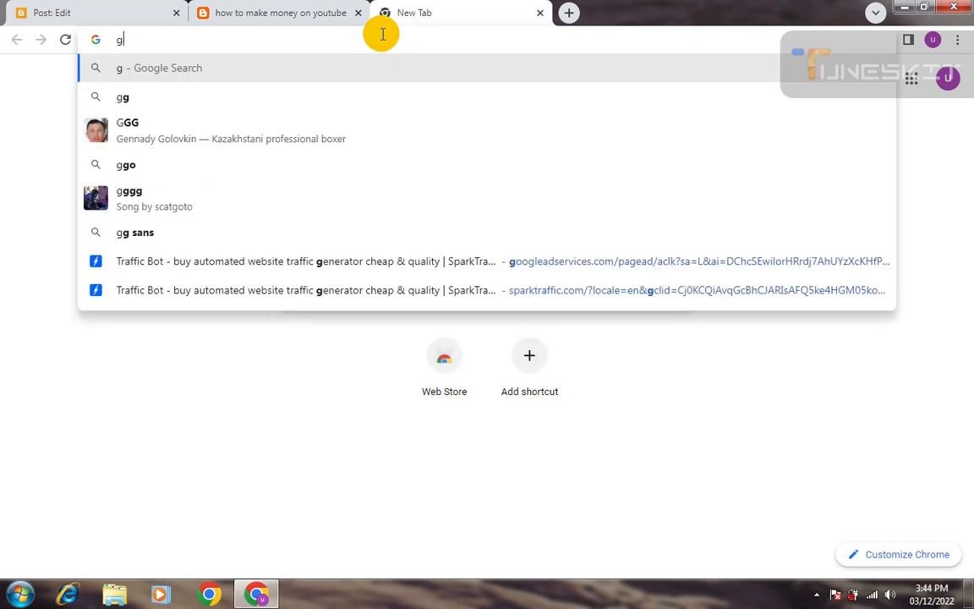
text(ogle t)
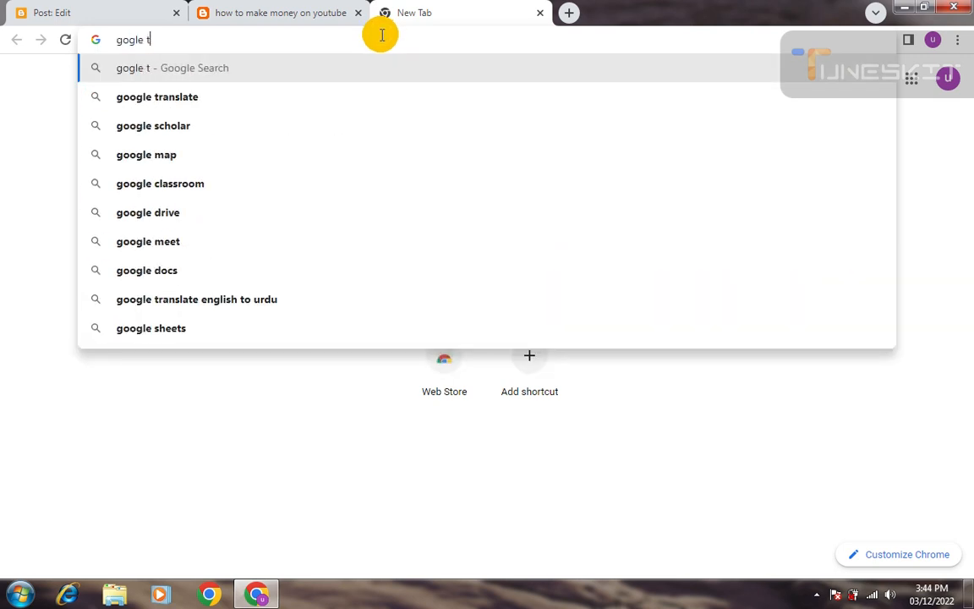
text(raslate)
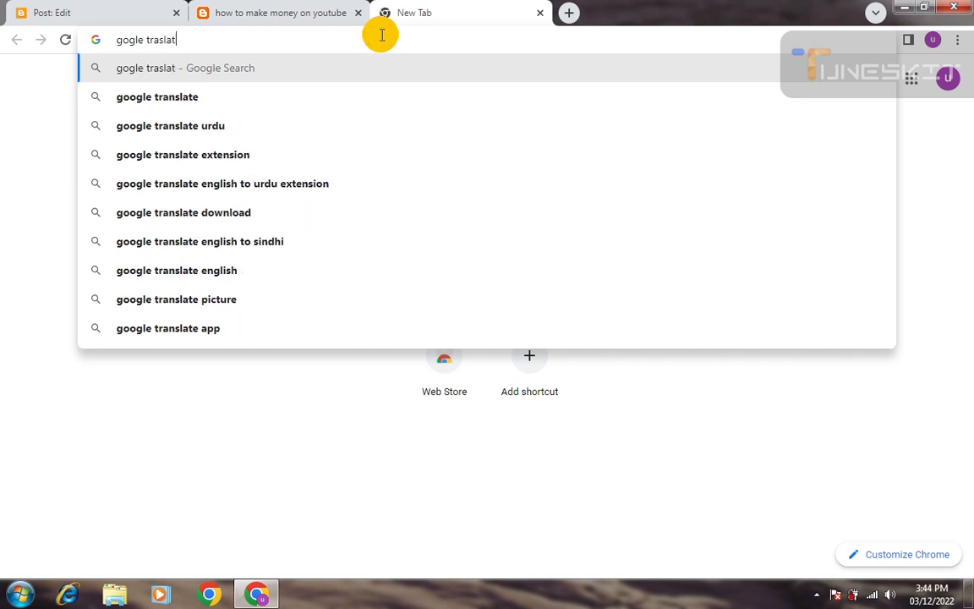
key(Return)
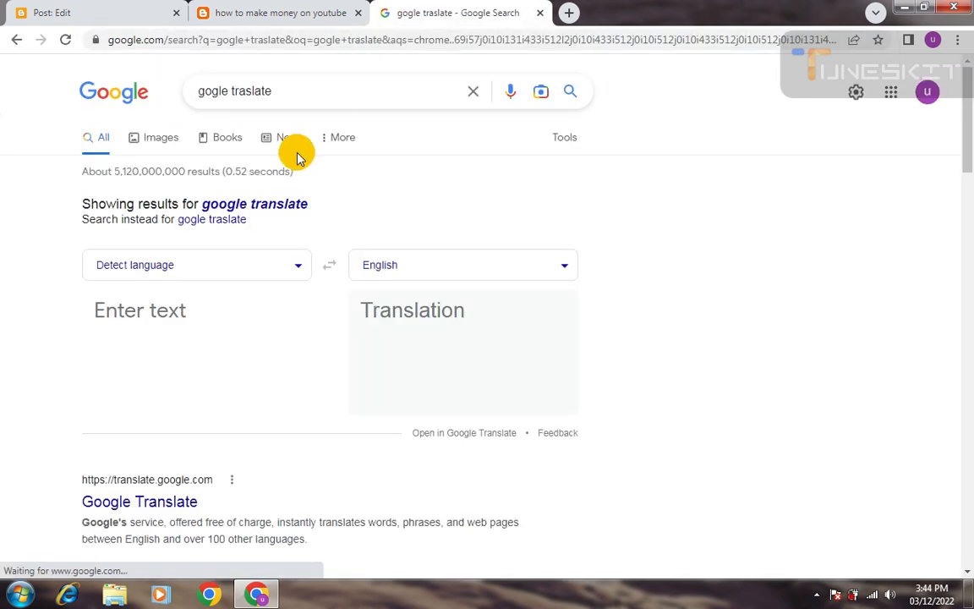
Paste the copied English paragraph into the Google translation box and translate it to Spanish
click(243, 309)
key(ctrl+v)
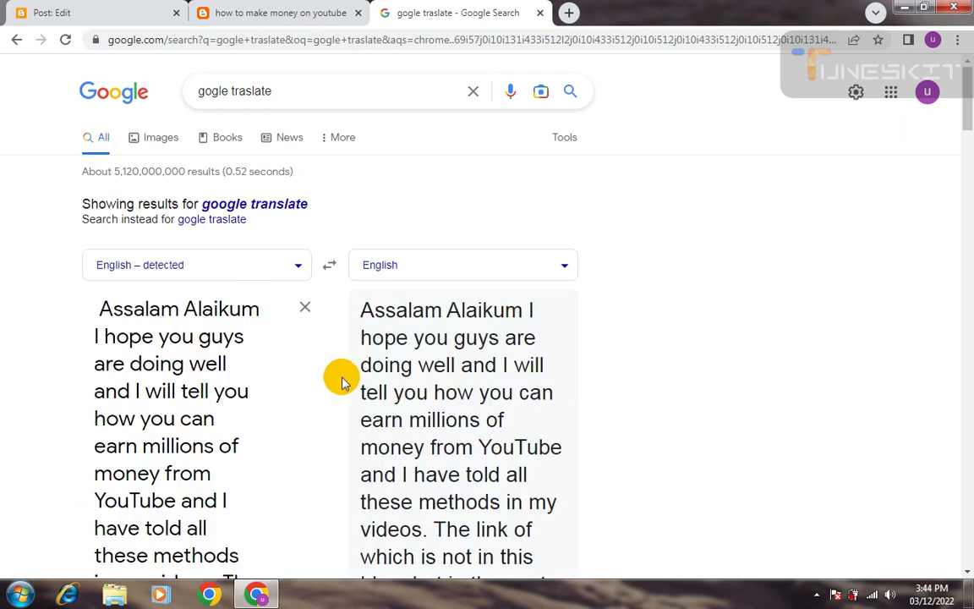
click(294, 281)
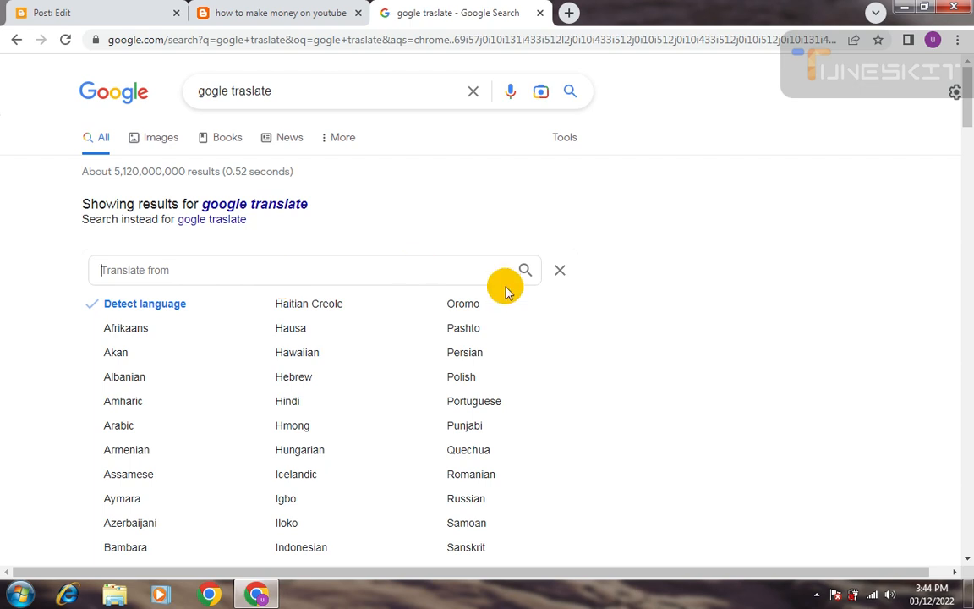
click(560, 269)
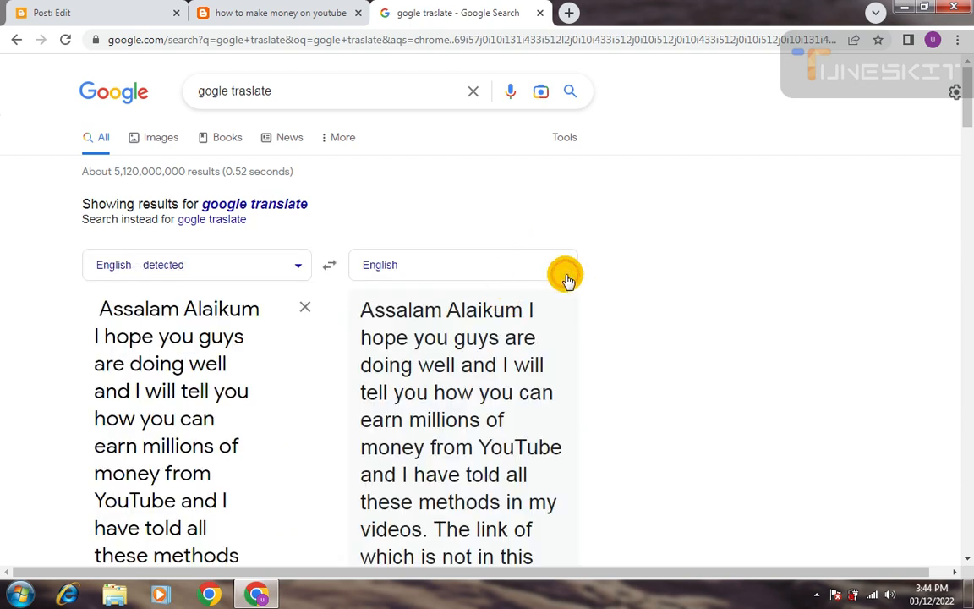
click(564, 275)
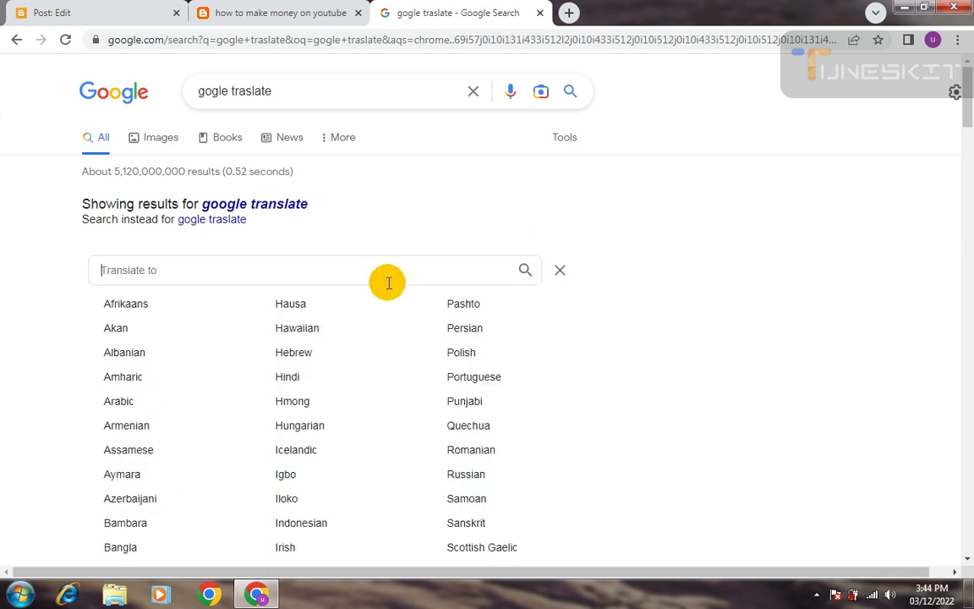
text(spa)
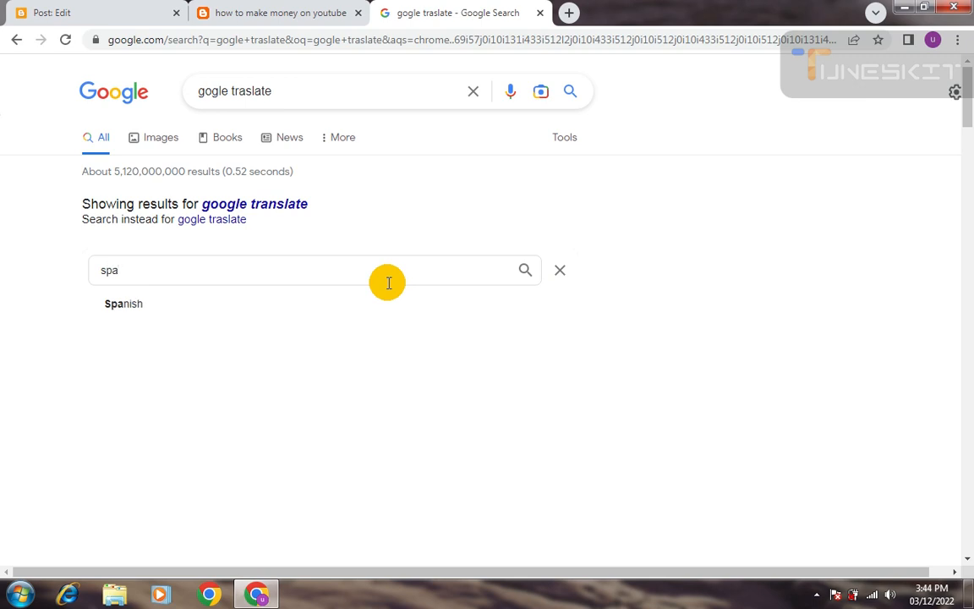
click(385, 306)
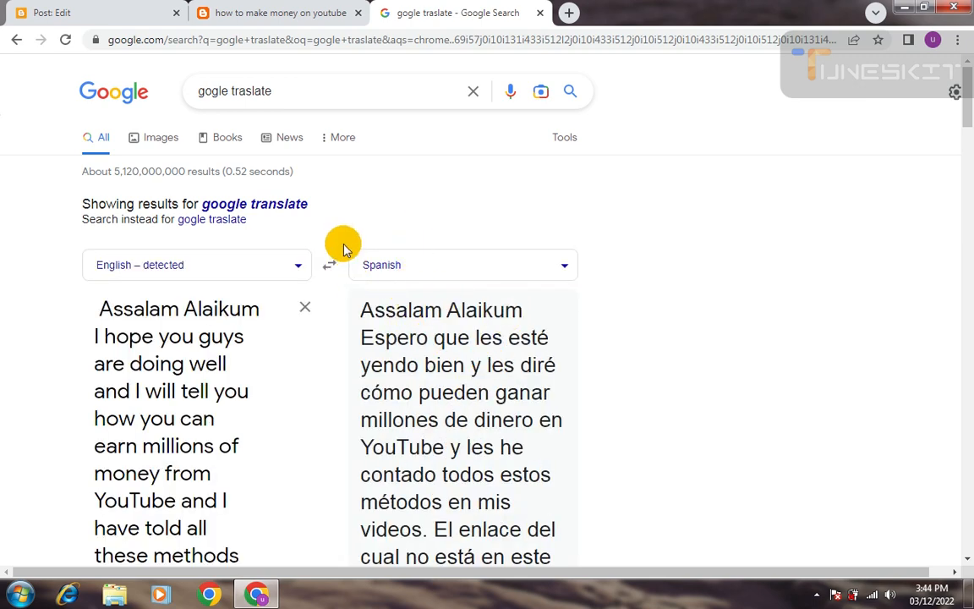
click(522, 258)
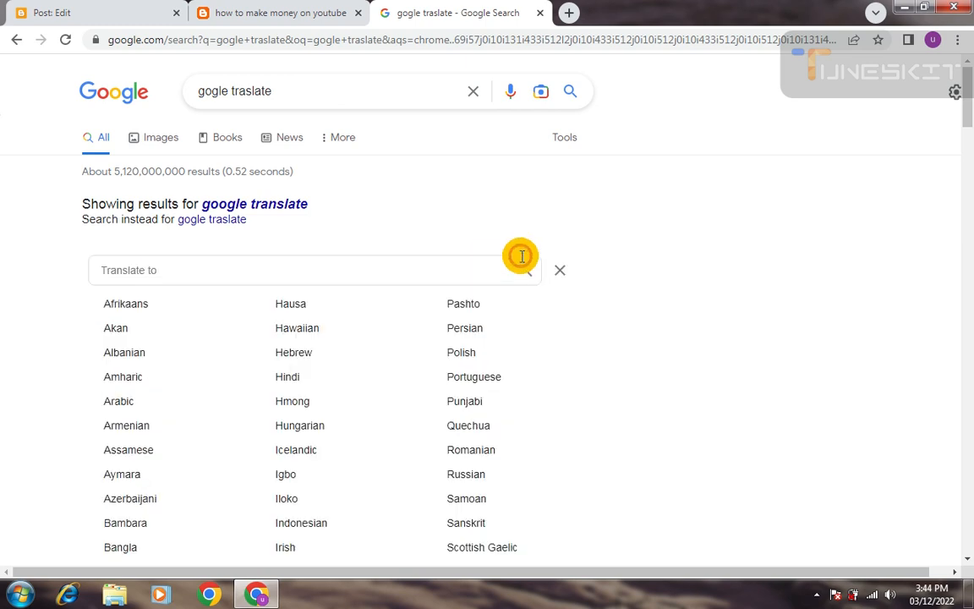
click(556, 284)
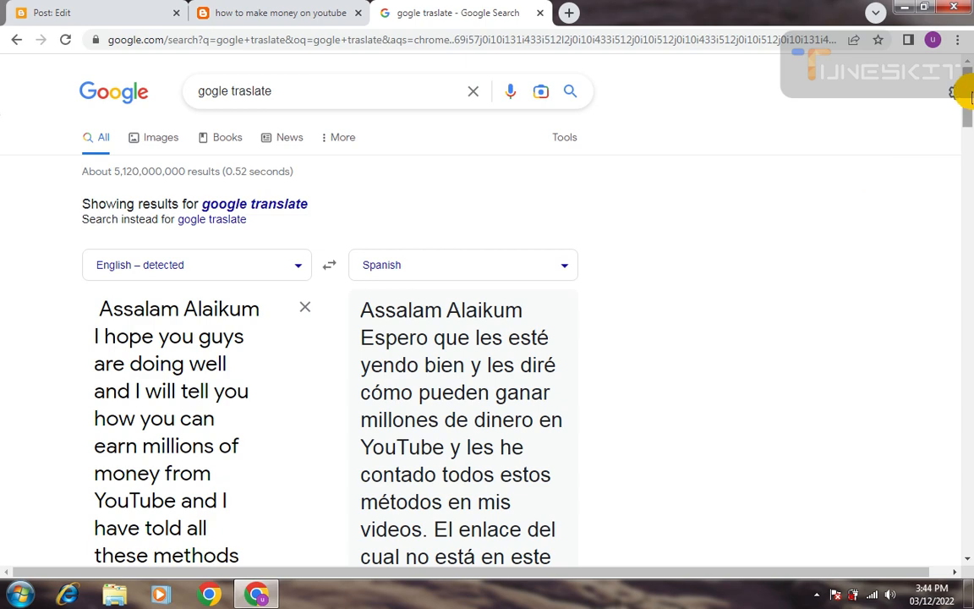
Copy the Spanish translation and paste it at the end of the draft post under a new "tarslate to spanish" heading
drag(968, 102, 966, 319)
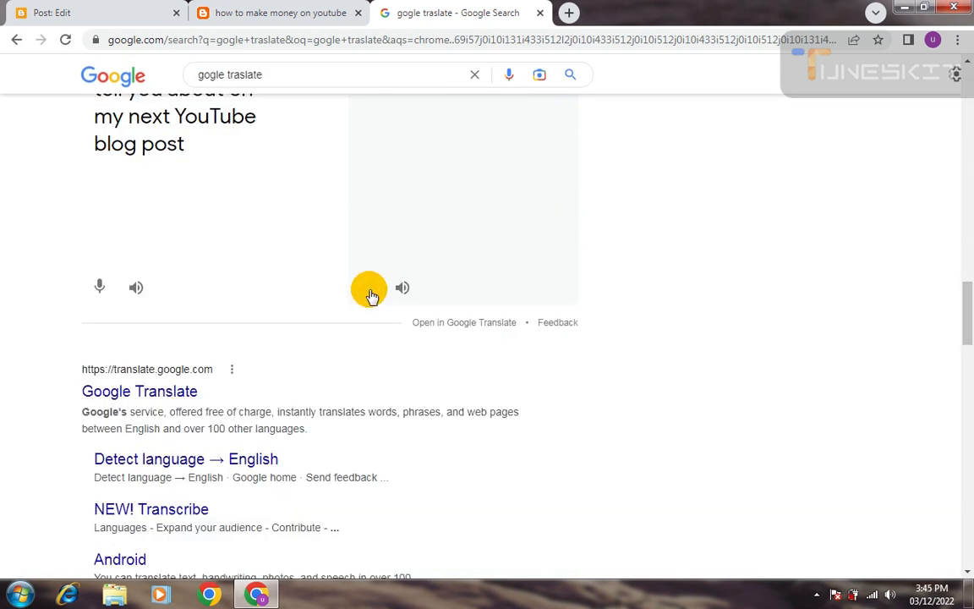
click(365, 287)
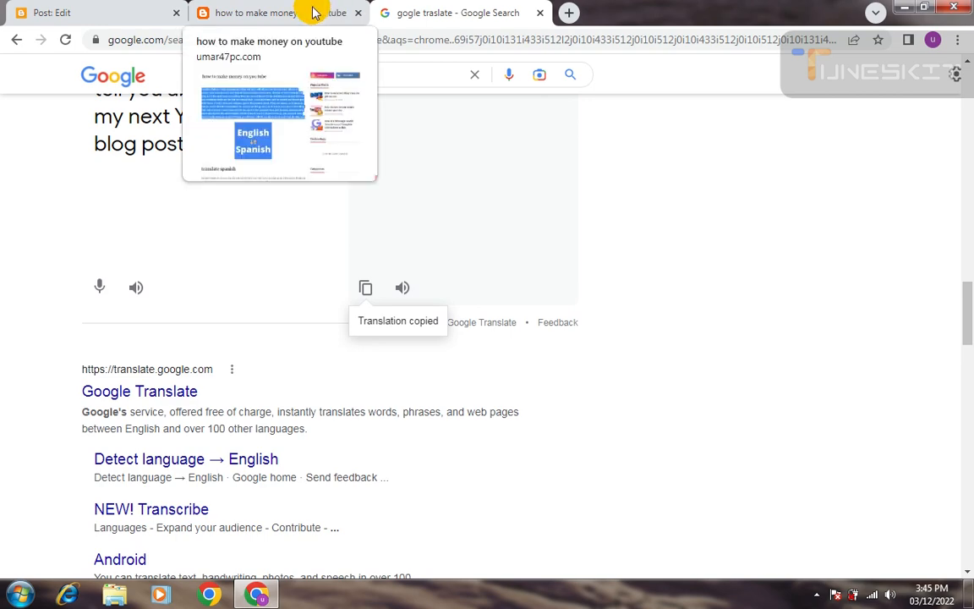
click(309, 11)
click(38, 10)
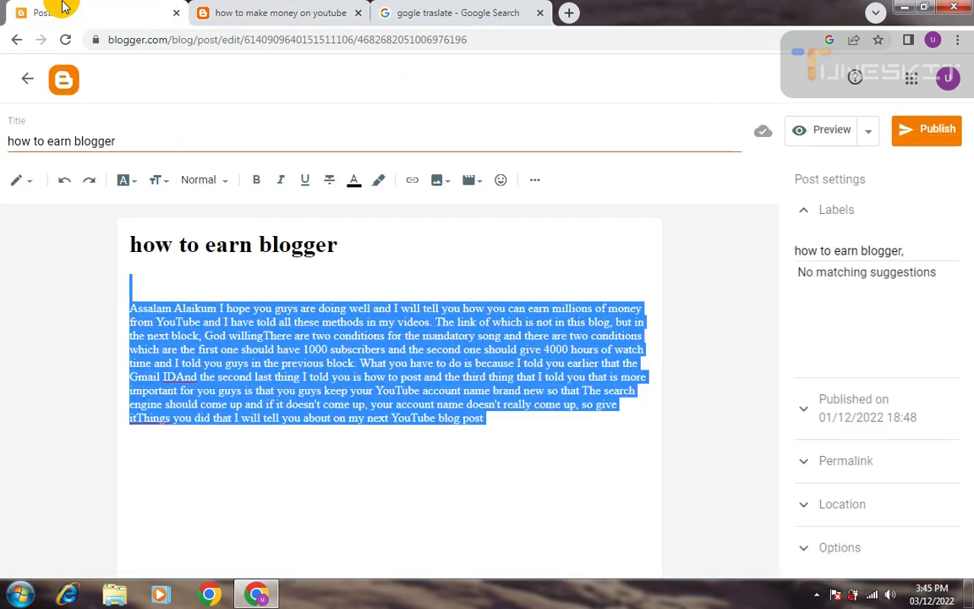
click(558, 430)
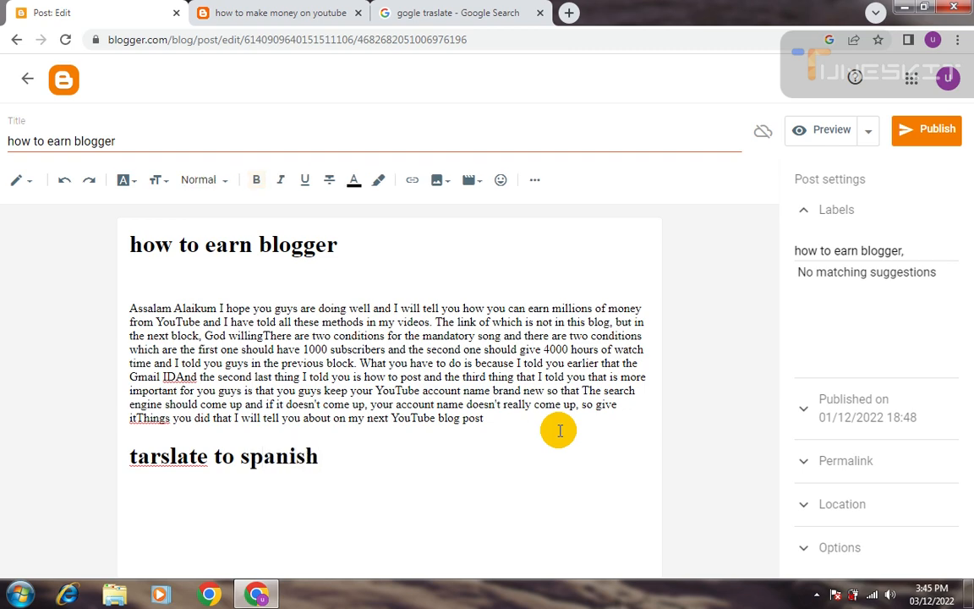
key(ctrl+v)
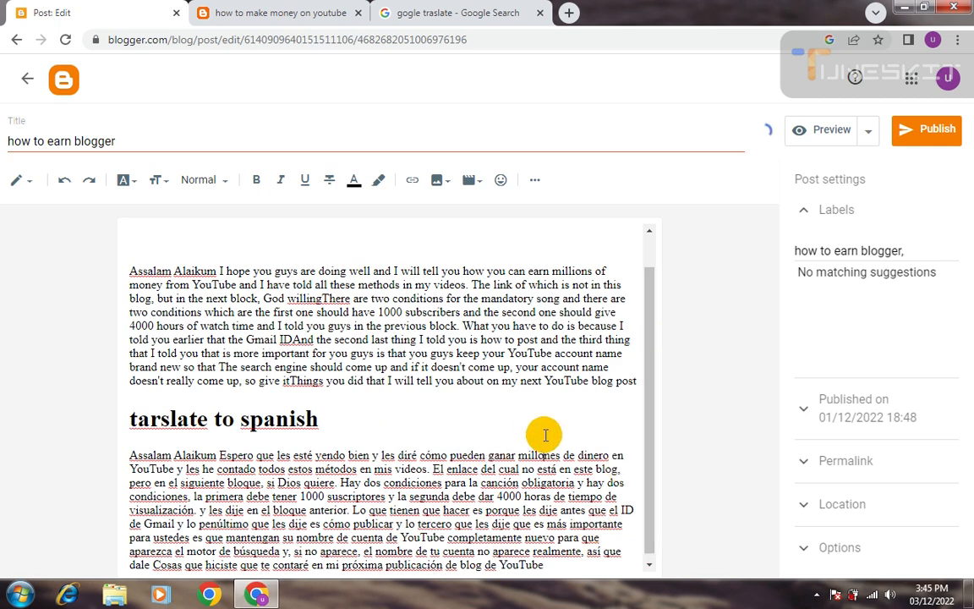
Try to save the English–Spanish image from the "how to make money on youtube" article
click(480, 35)
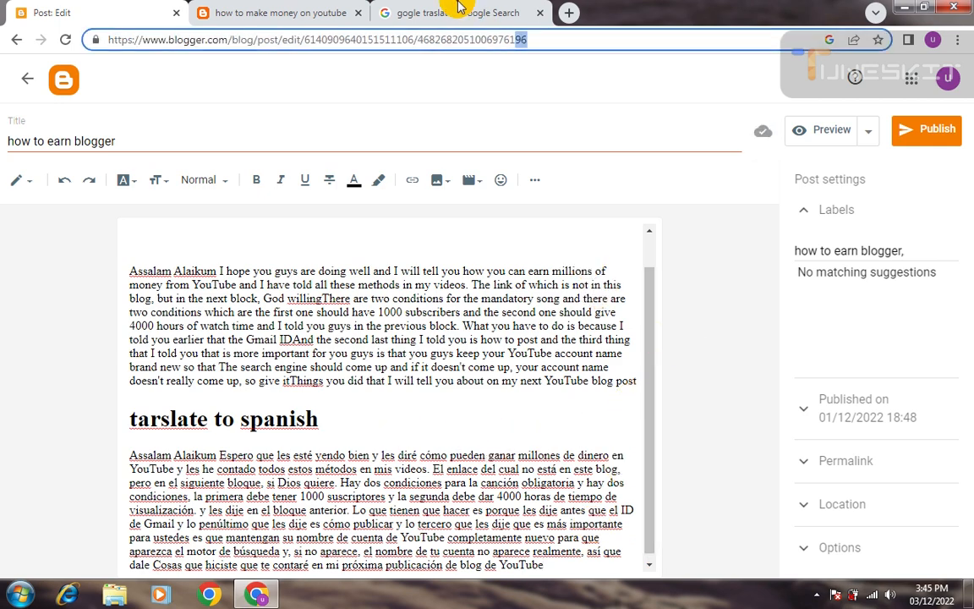
click(253, 10)
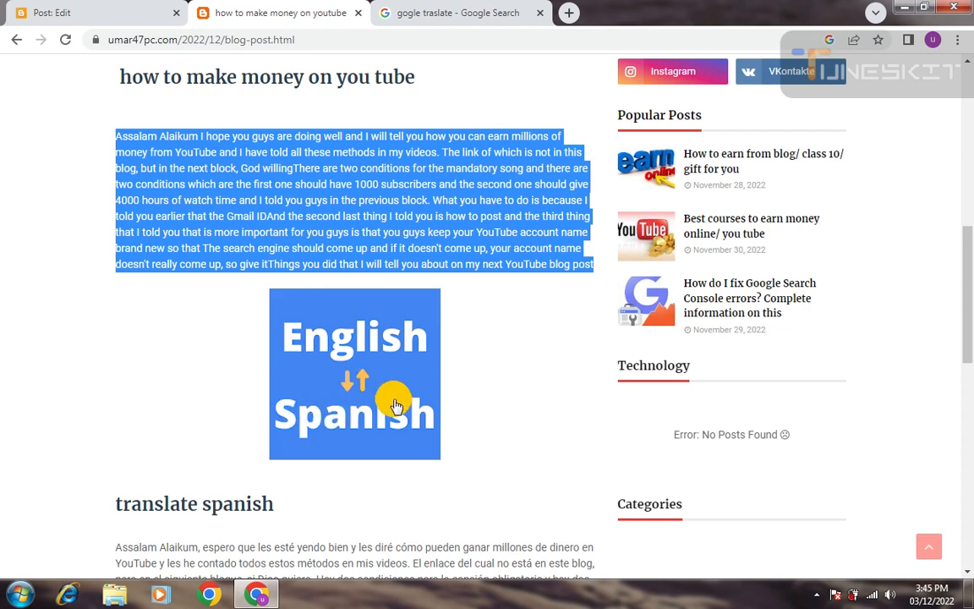
click(375, 411)
right_click(373, 394)
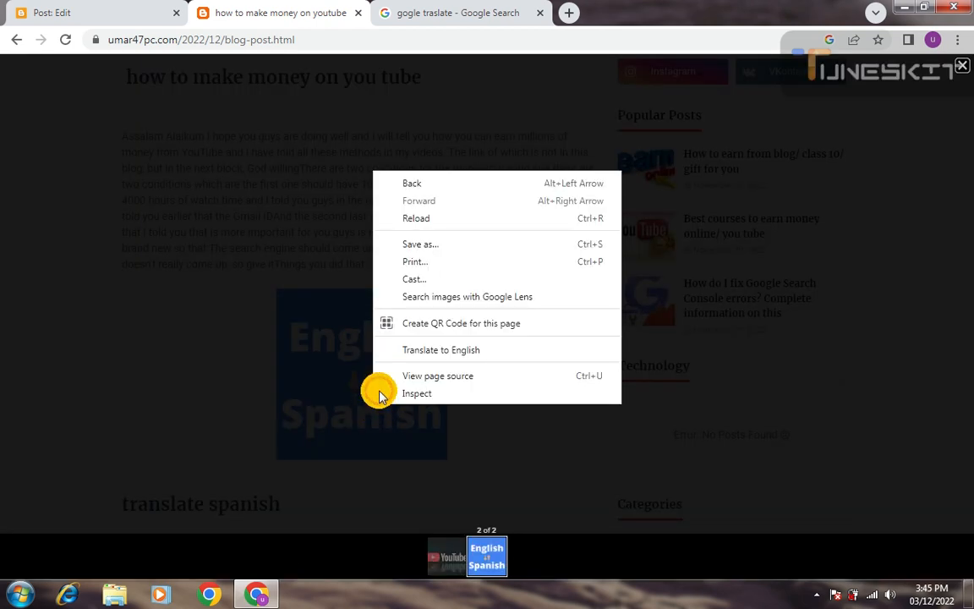
click(321, 367)
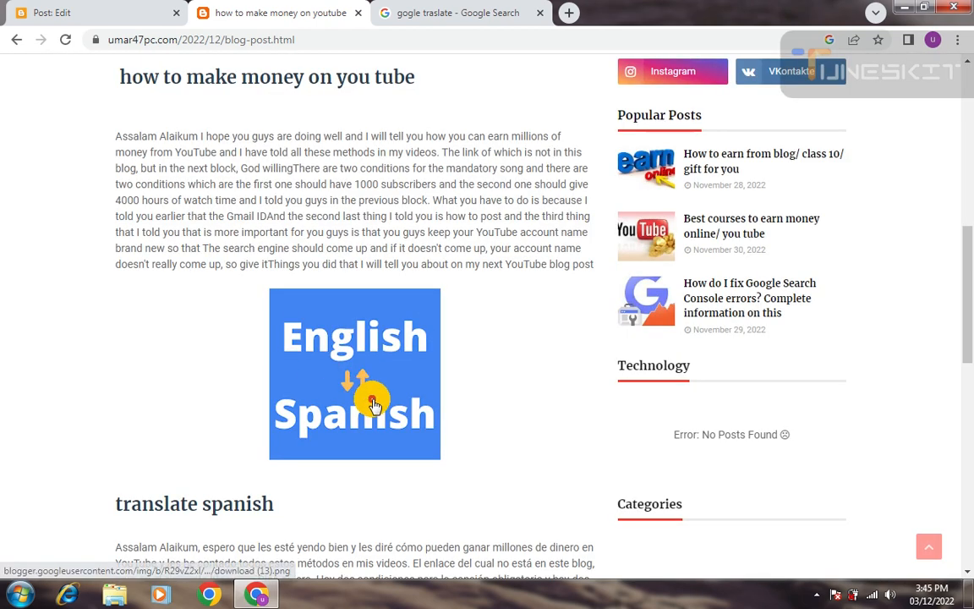
right_click(372, 400)
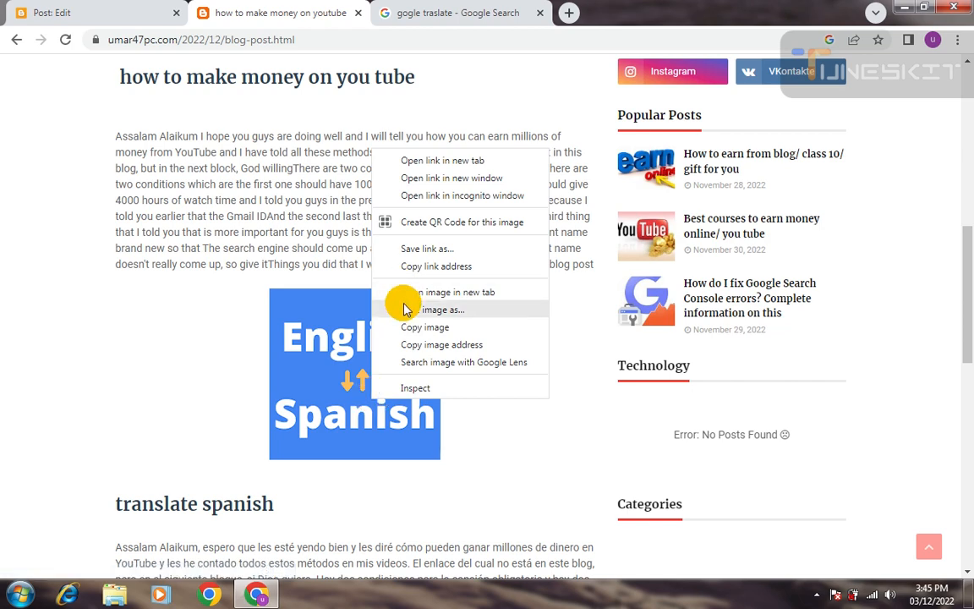
Move the draft post into its own maximized browser window and add a blank tab beside it
drag(118, 8, 289, 213)
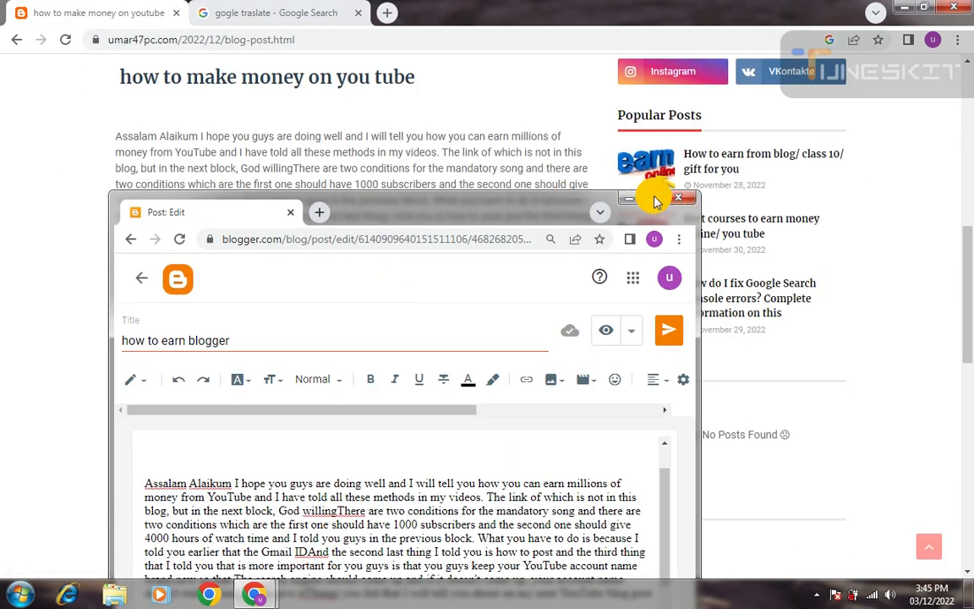
click(658, 198)
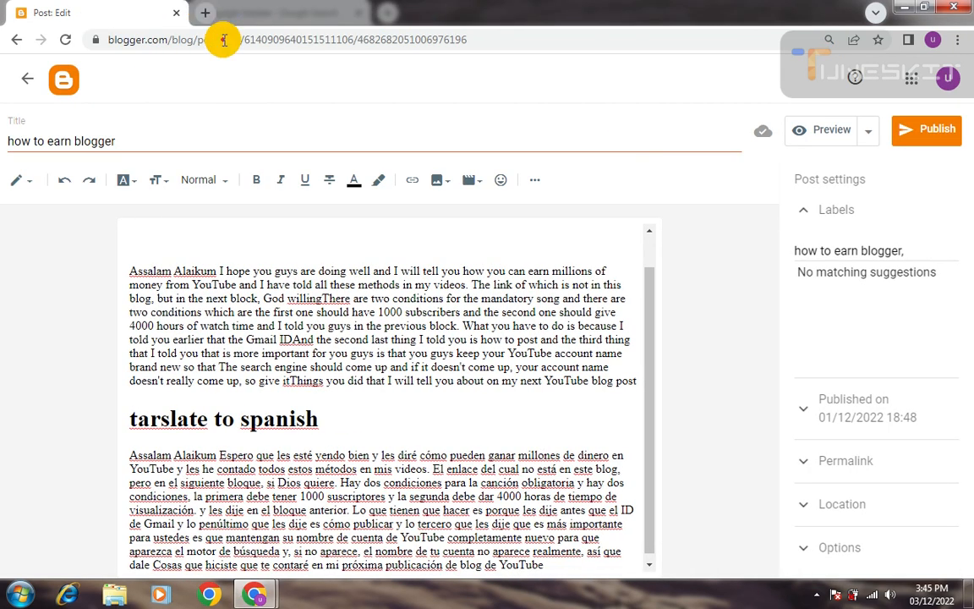
click(205, 12)
click(110, 8)
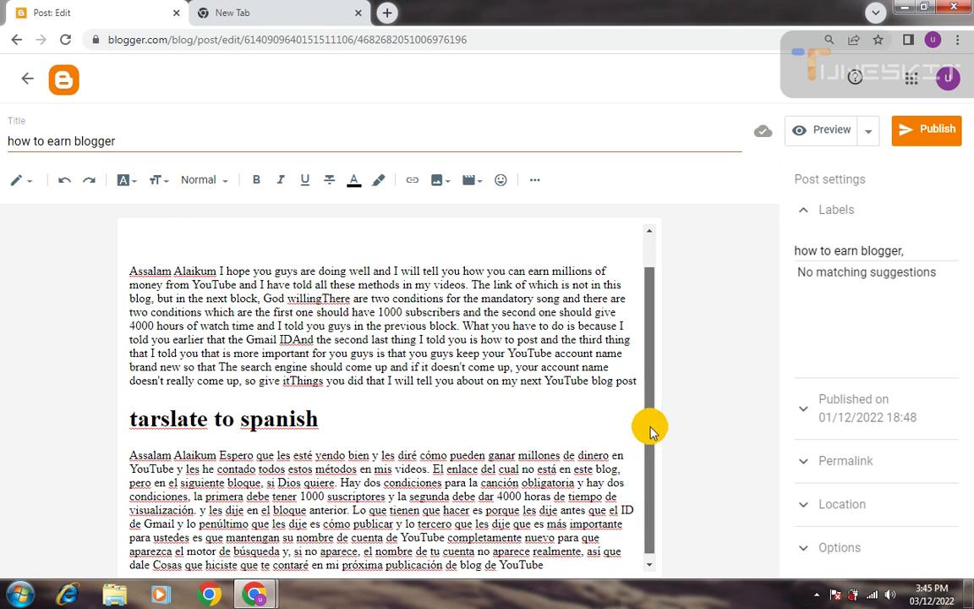
Insert blank lines below and above the "how to earn blogger" heading in the draft post
drag(648, 427, 653, 336)
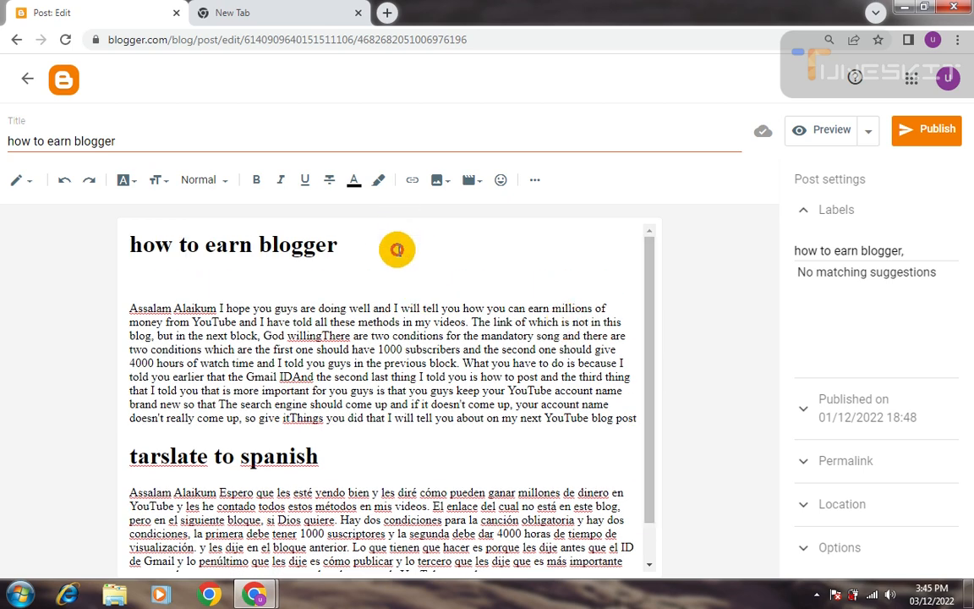
click(397, 249)
key(Return)
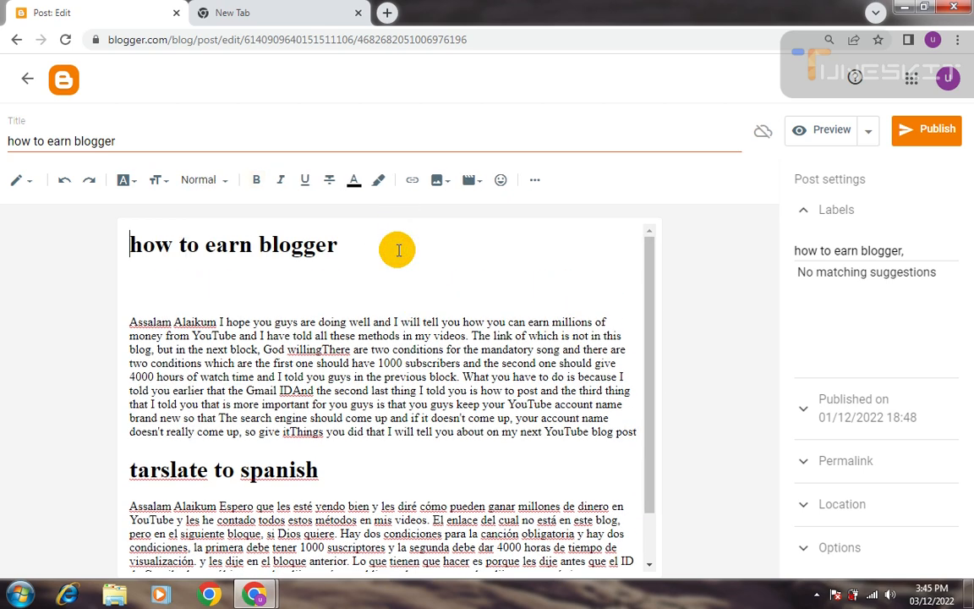
key(Return)
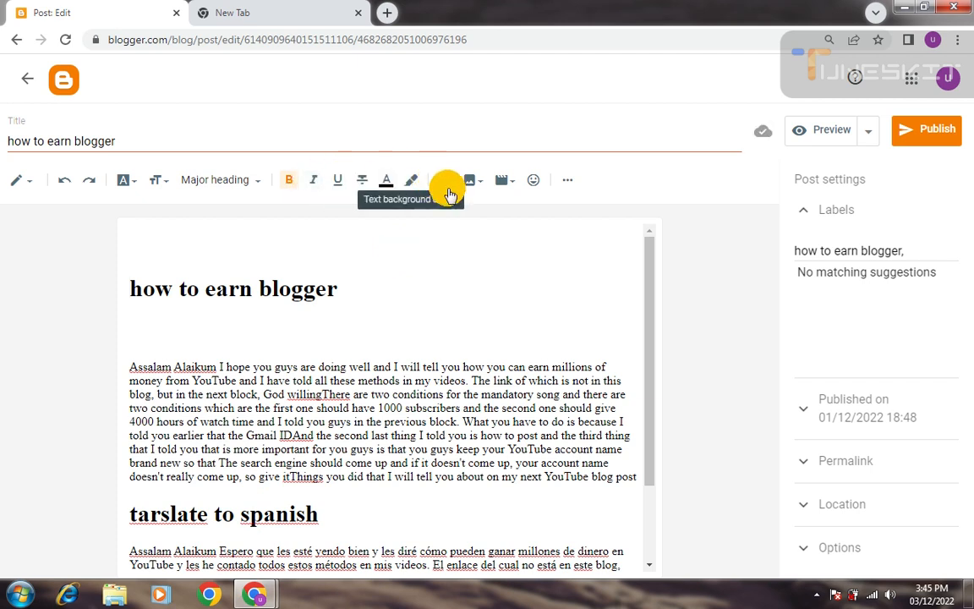
Upload the orange palm-tree sunlight image from the Downloads folder on Local Disk (E:) and insert it above the "how to earn blogger" heading
click(472, 188)
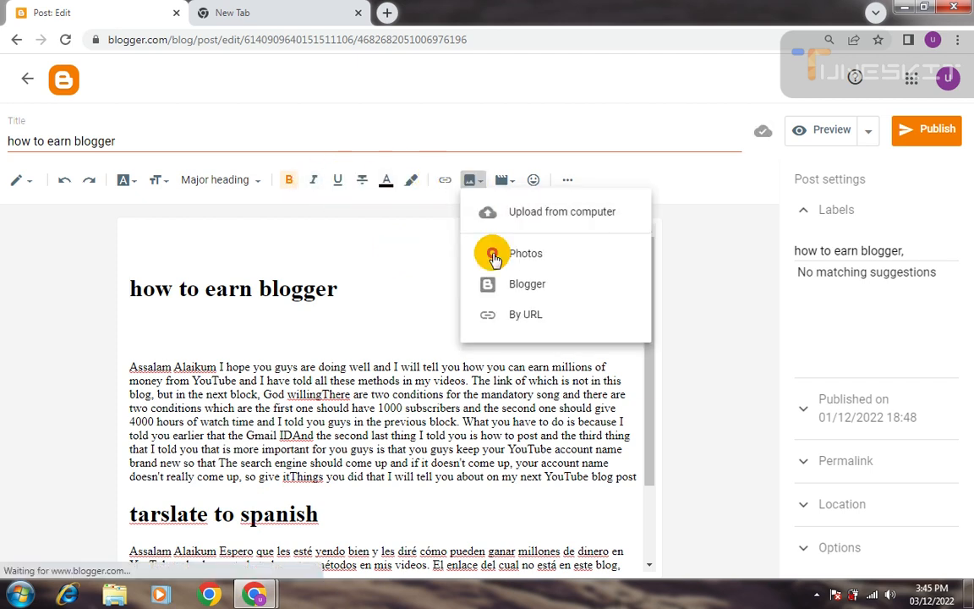
click(511, 212)
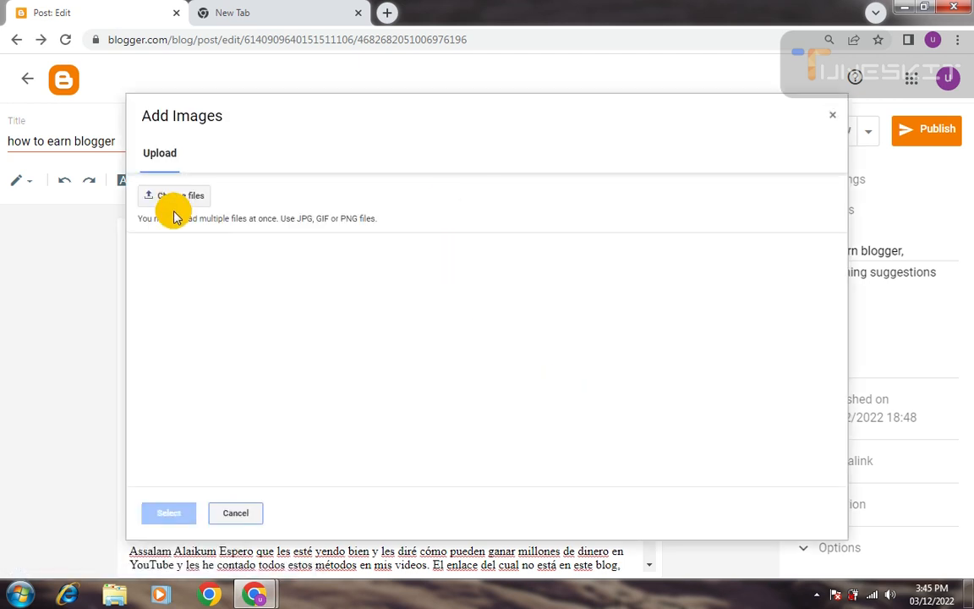
click(173, 198)
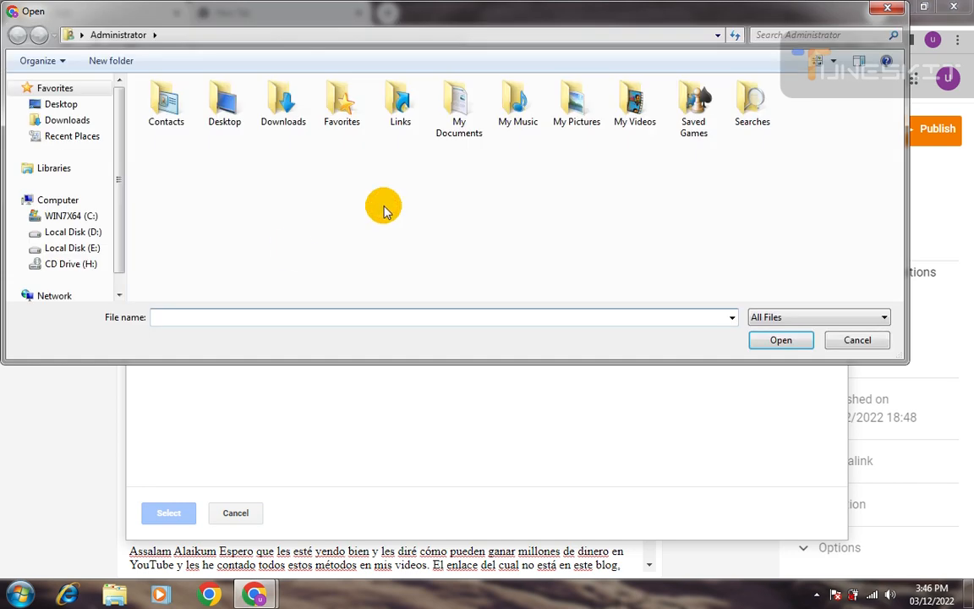
click(85, 123)
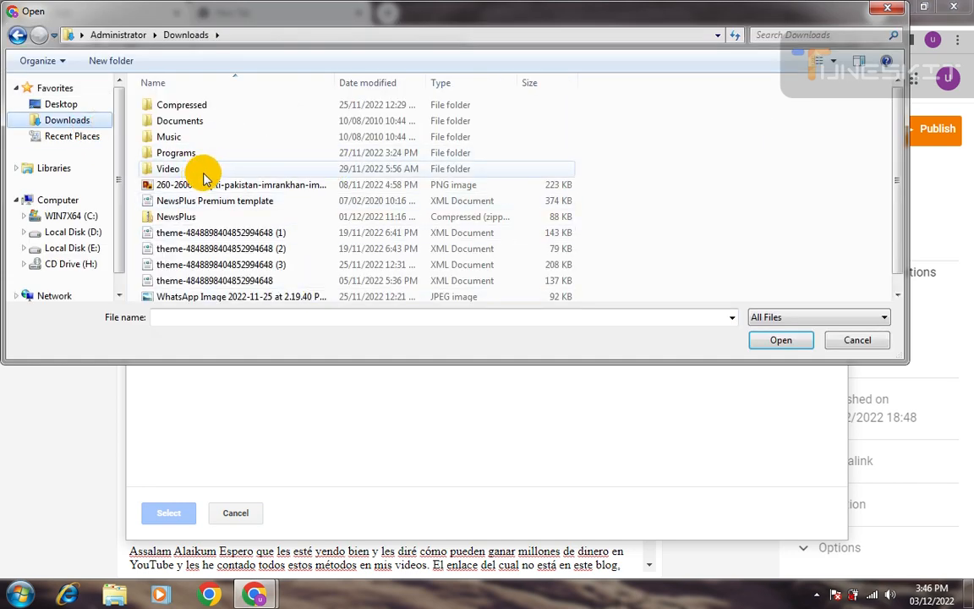
click(74, 217)
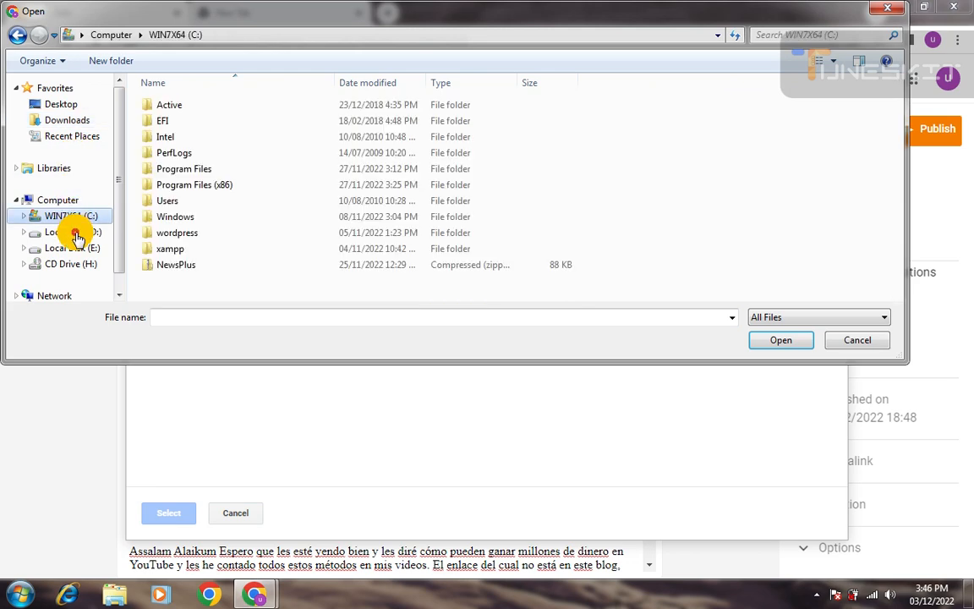
click(84, 264)
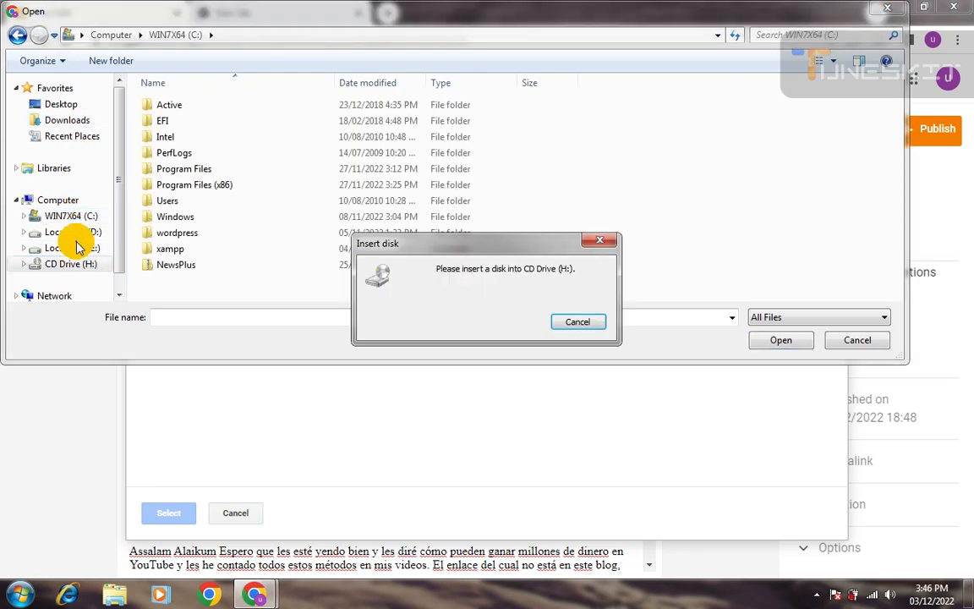
key(Escape)
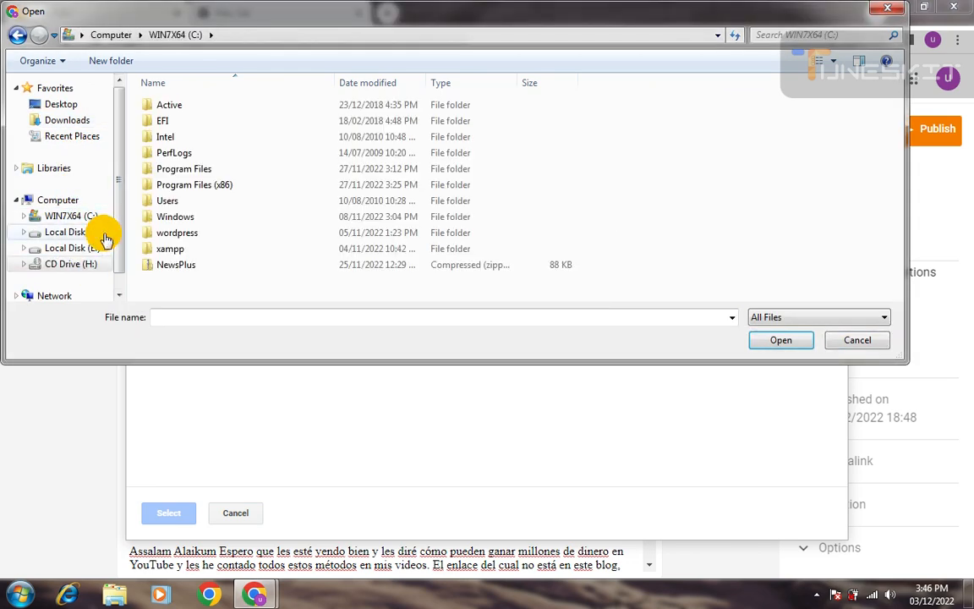
click(91, 247)
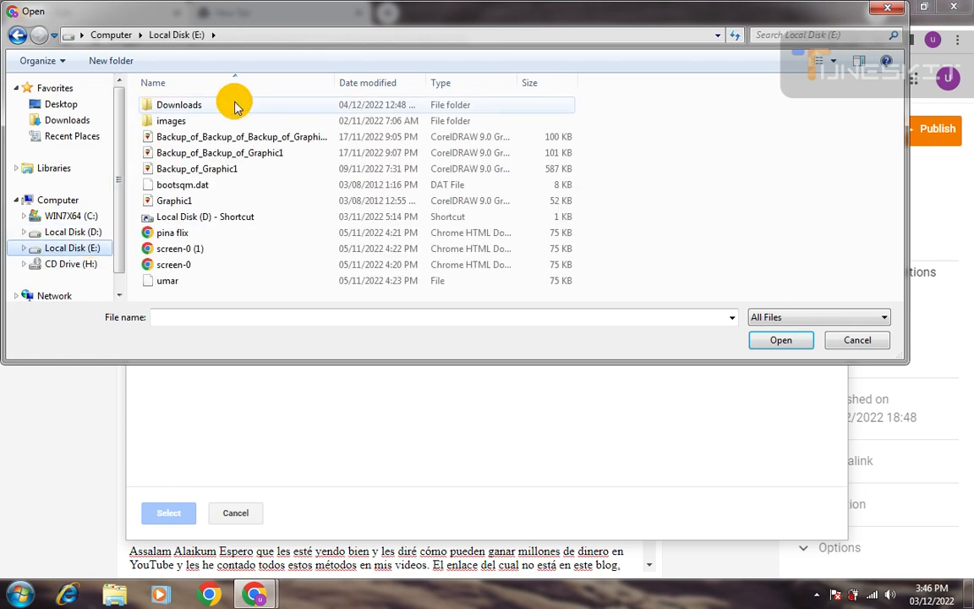
double_click(235, 105)
double_click(515, 270)
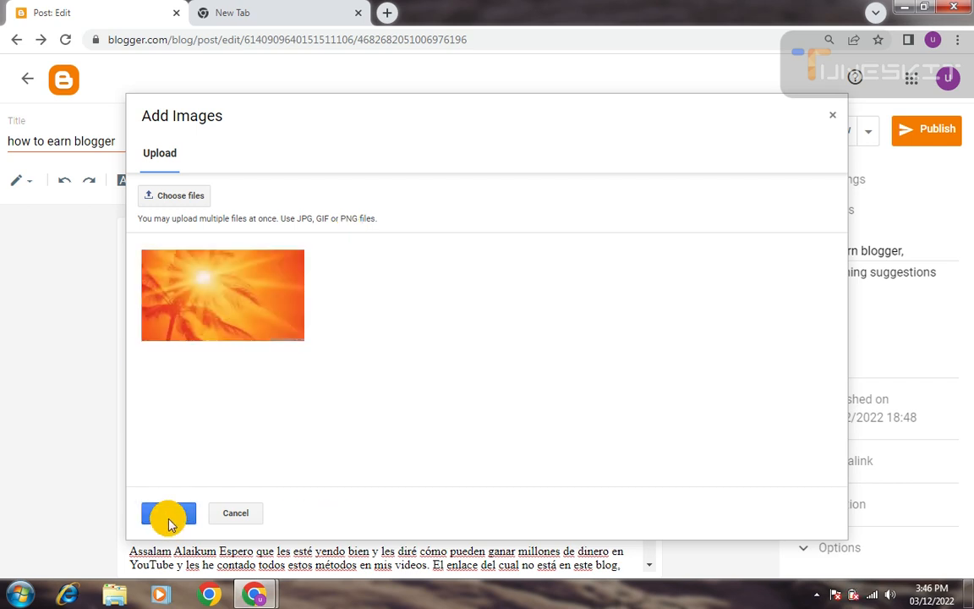
click(168, 516)
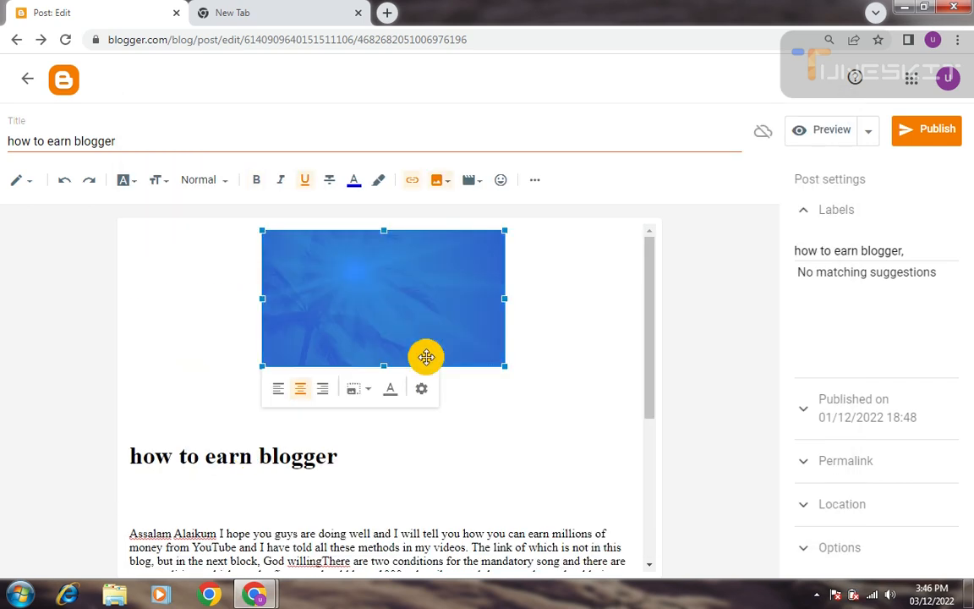
Set the inserted palm-tree image's size to X-large, leaving its alt text empty
click(422, 388)
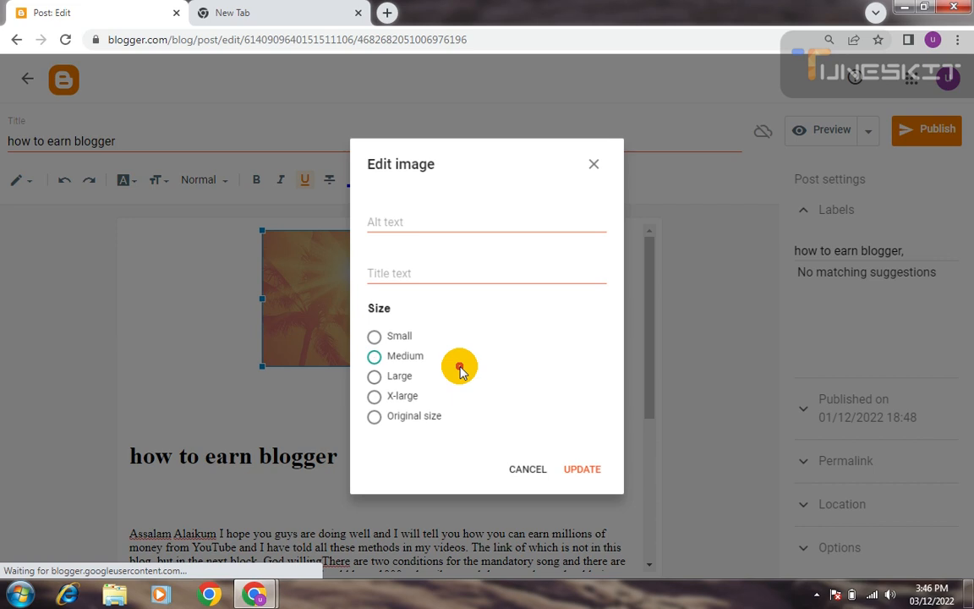
click(374, 403)
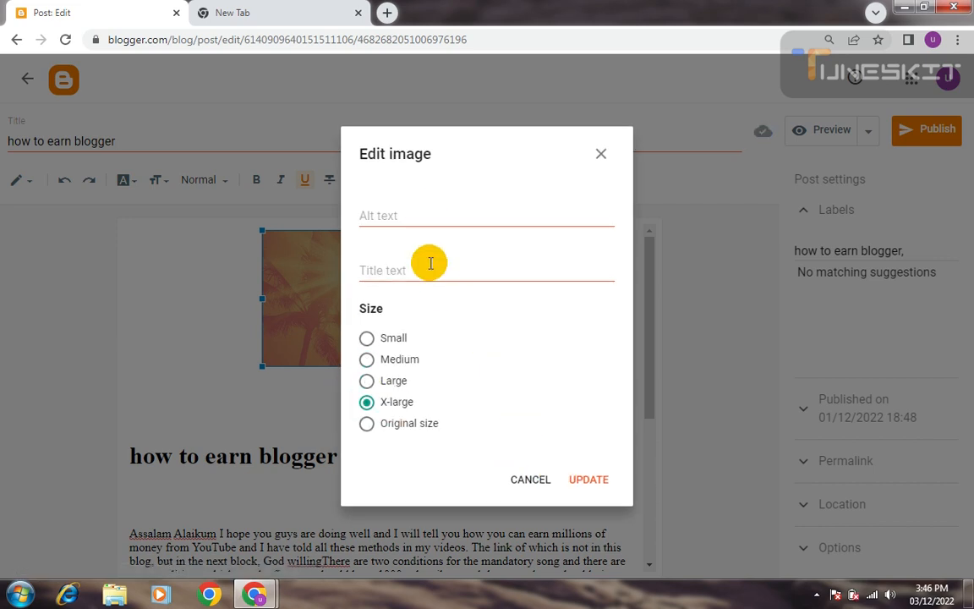
key(ctrl+v)
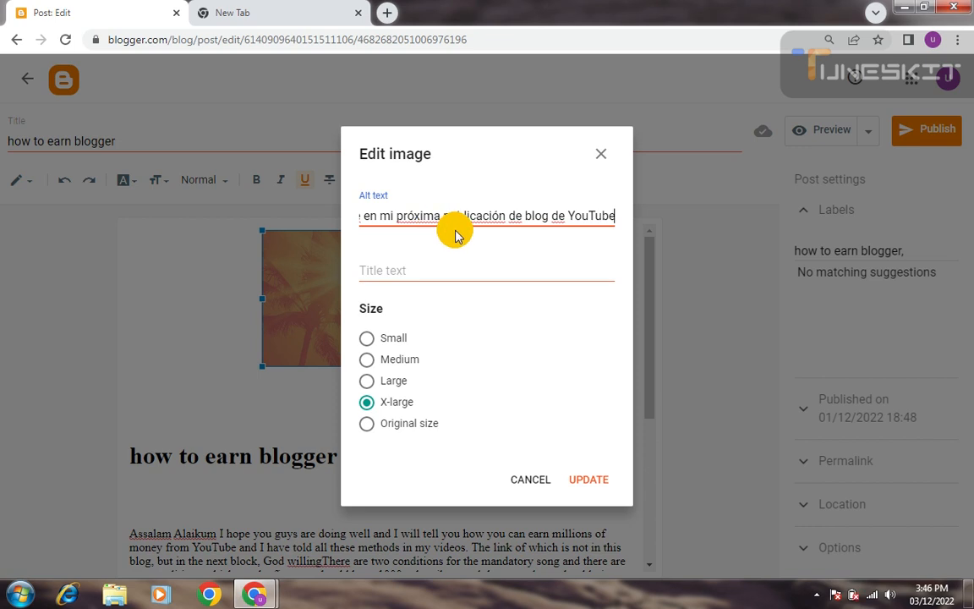
key(ctrl+z)
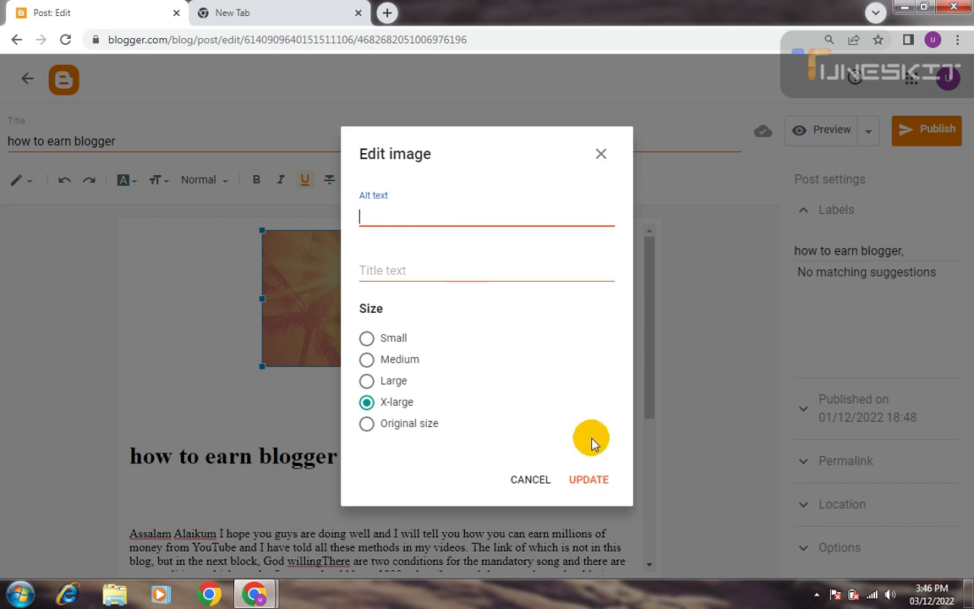
click(591, 488)
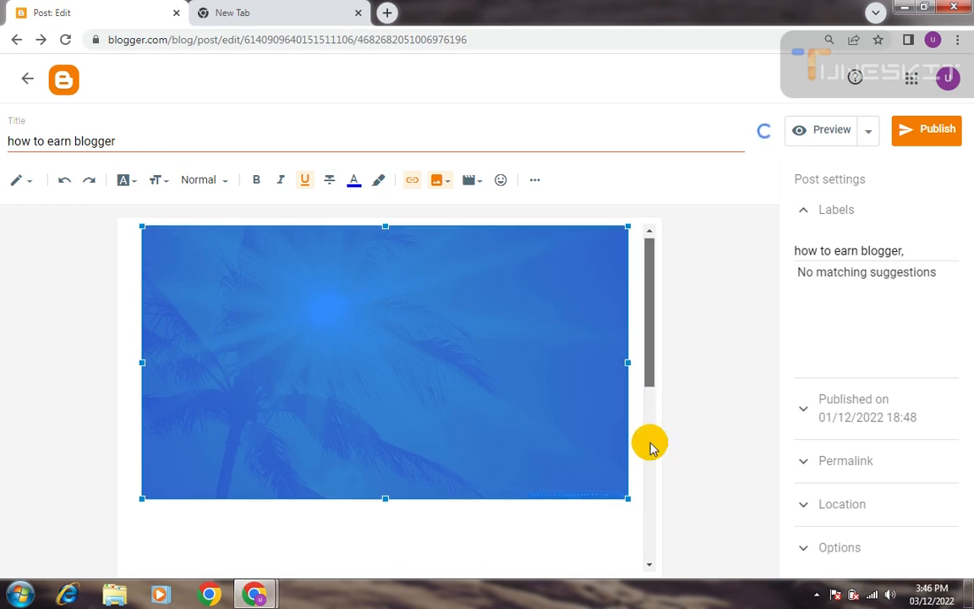
scroll(650, 448, down, 3)
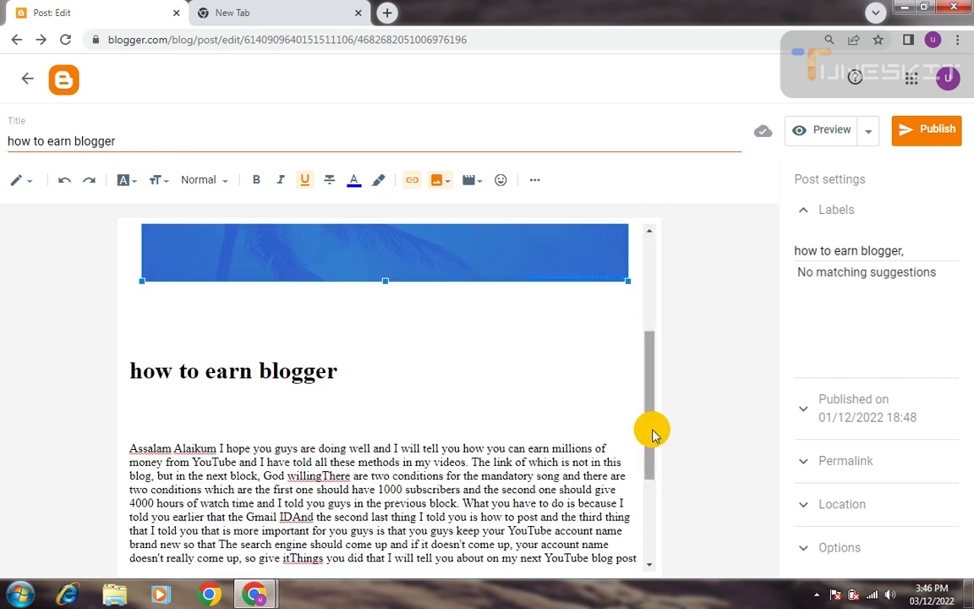
drag(647, 428, 650, 330)
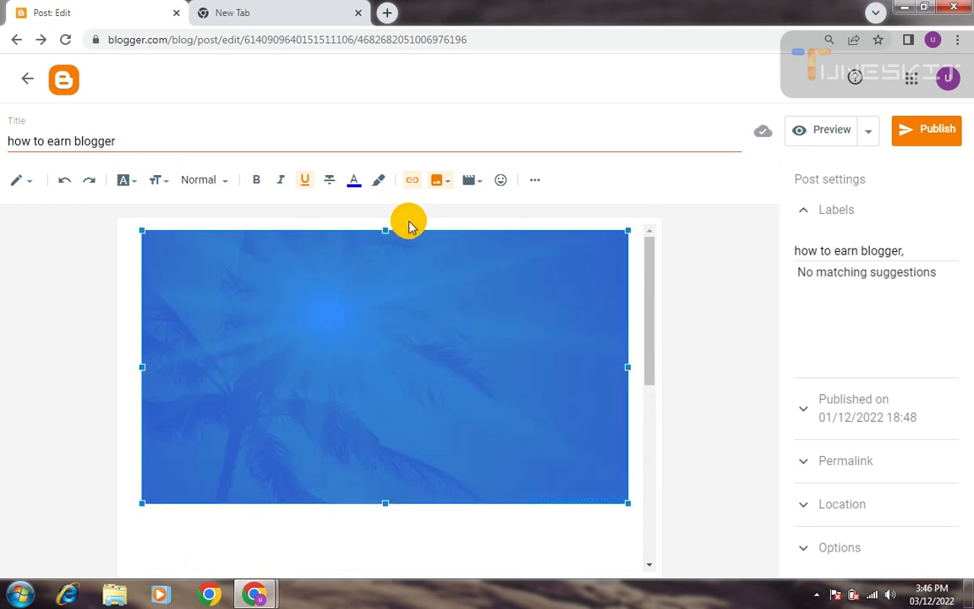
click(53, 146)
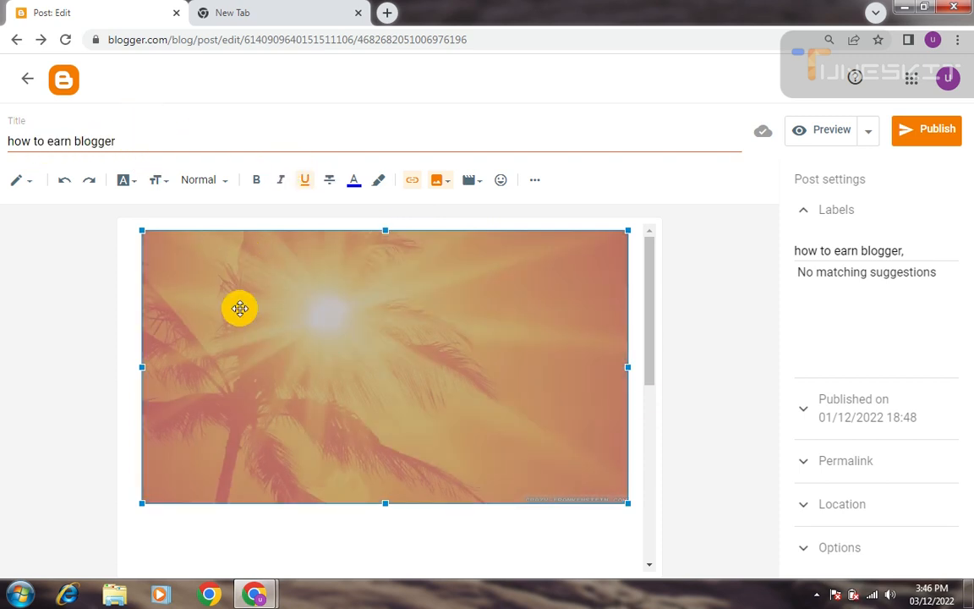
Search Google for the copied Spanish translation in the blank tab
click(320, 10)
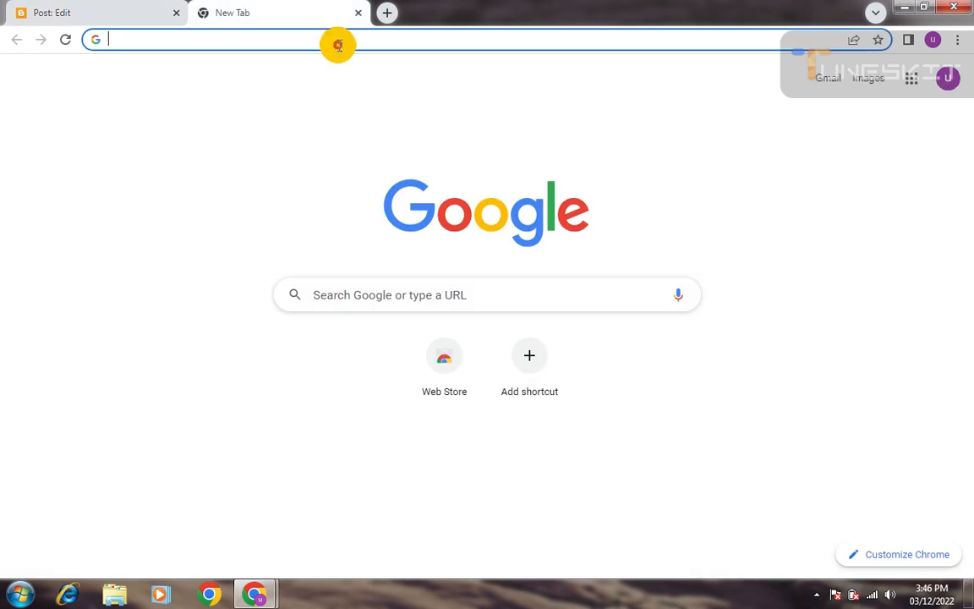
click(337, 44)
key(ctrl+v)
key(Return)
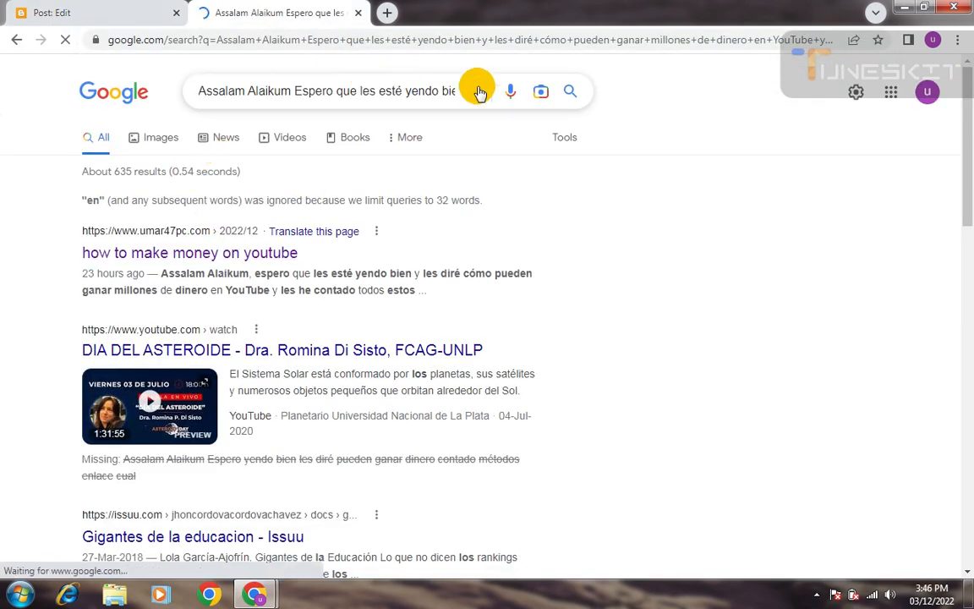
Search Google Images for "how to earn blogger", preview the ShoutMeLoud "Earn Money Blogging" picture and return to the draft post
click(465, 95)
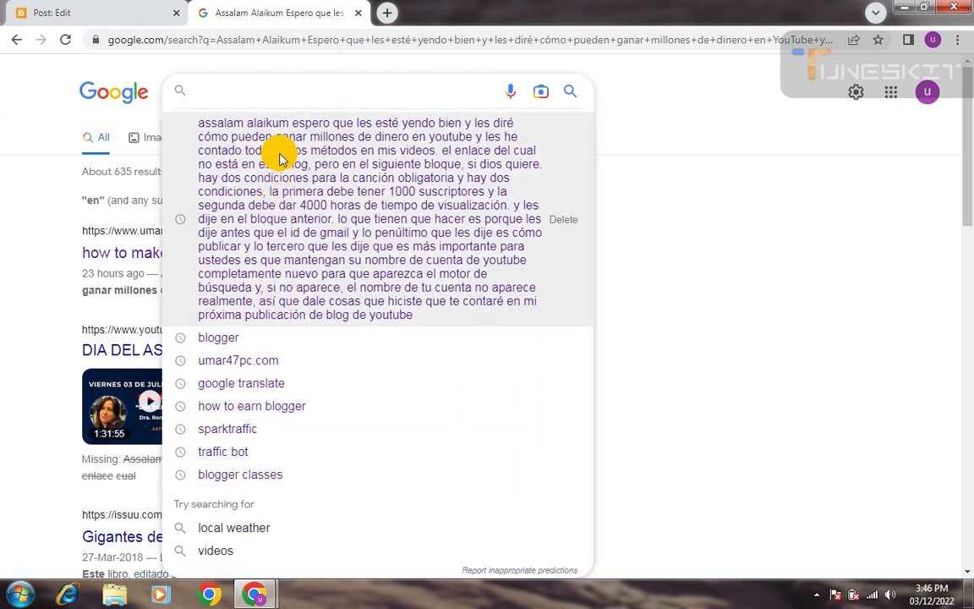
text(t)
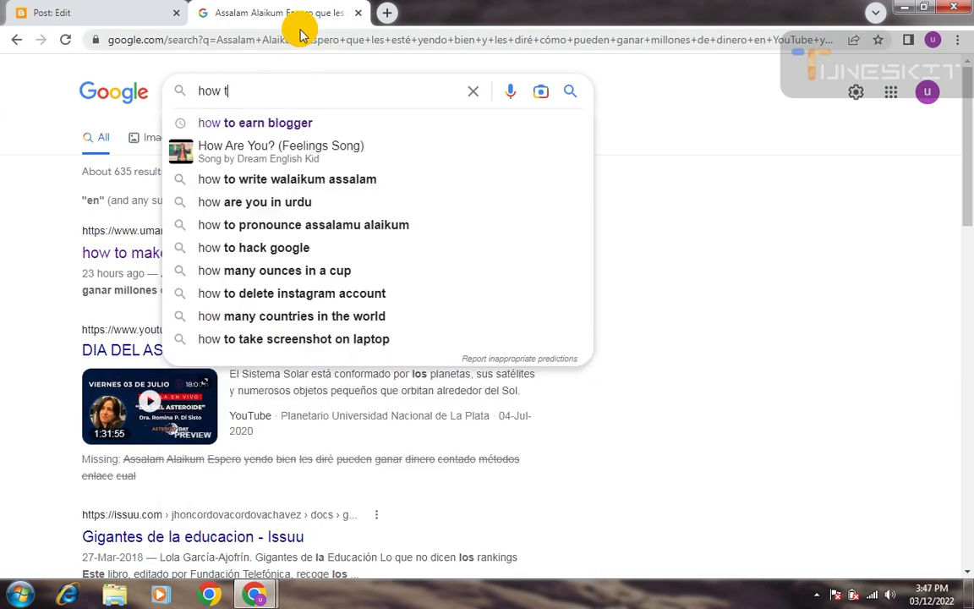
text(o earn )
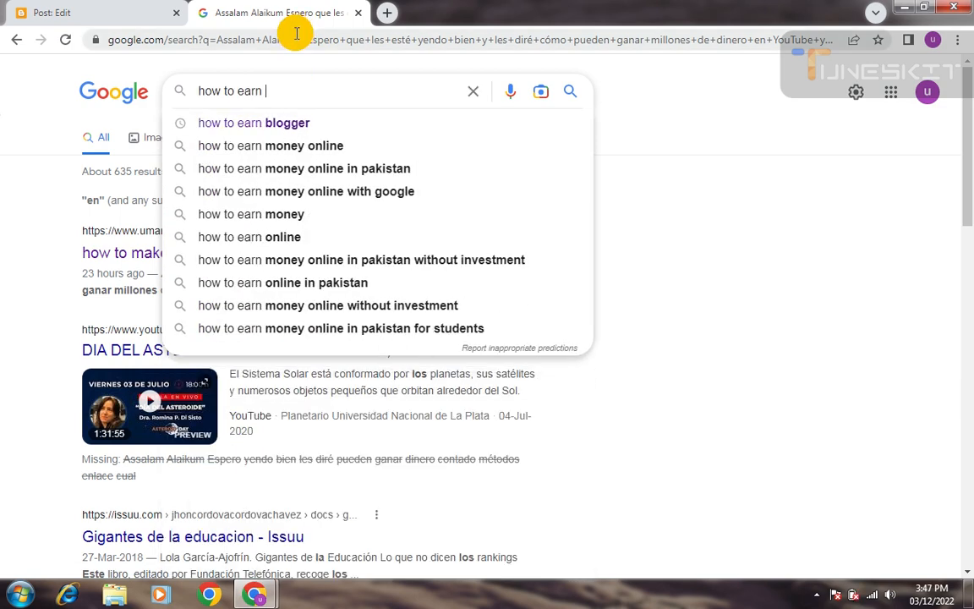
text(blogge)
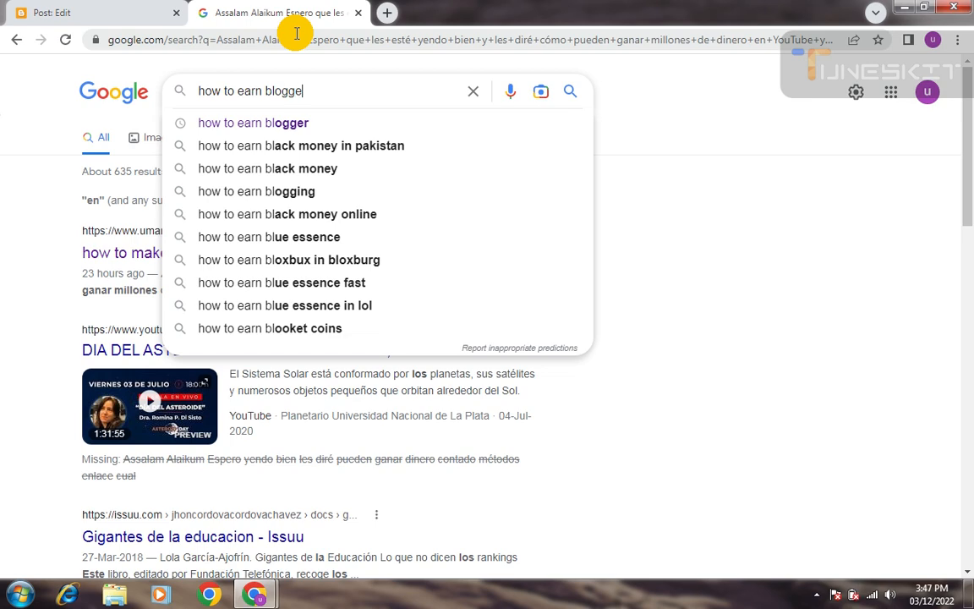
text(r)
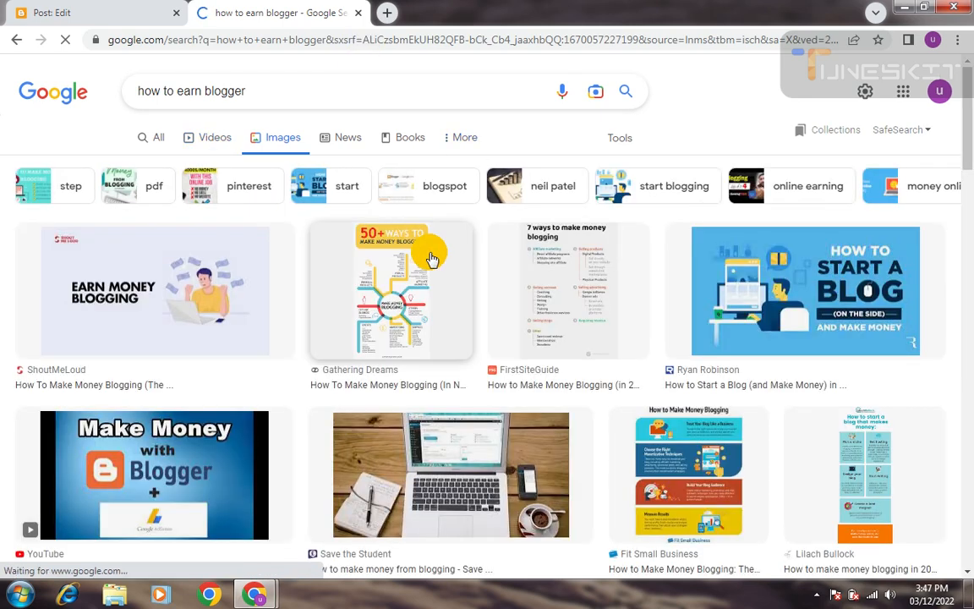
click(210, 278)
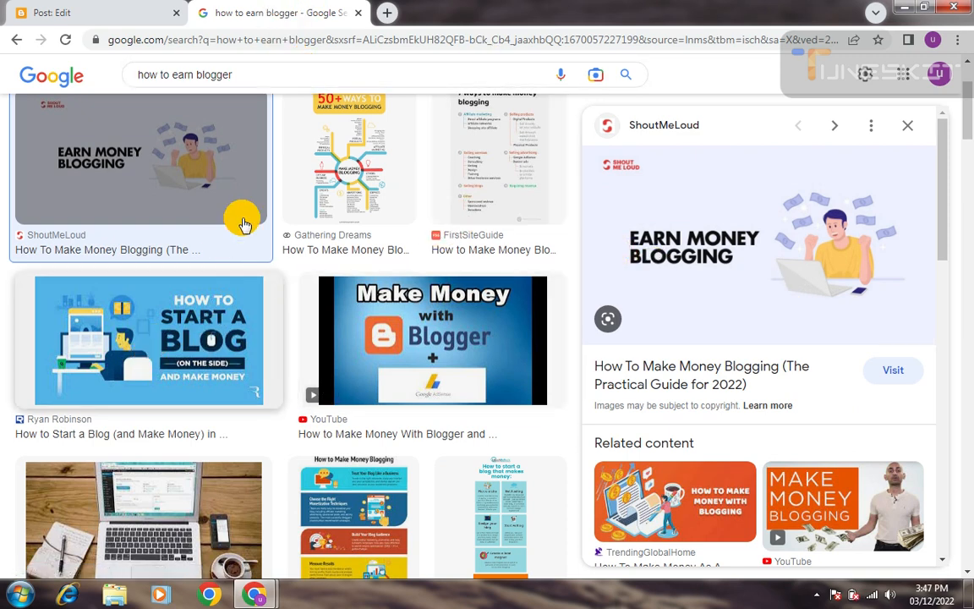
click(44, 11)
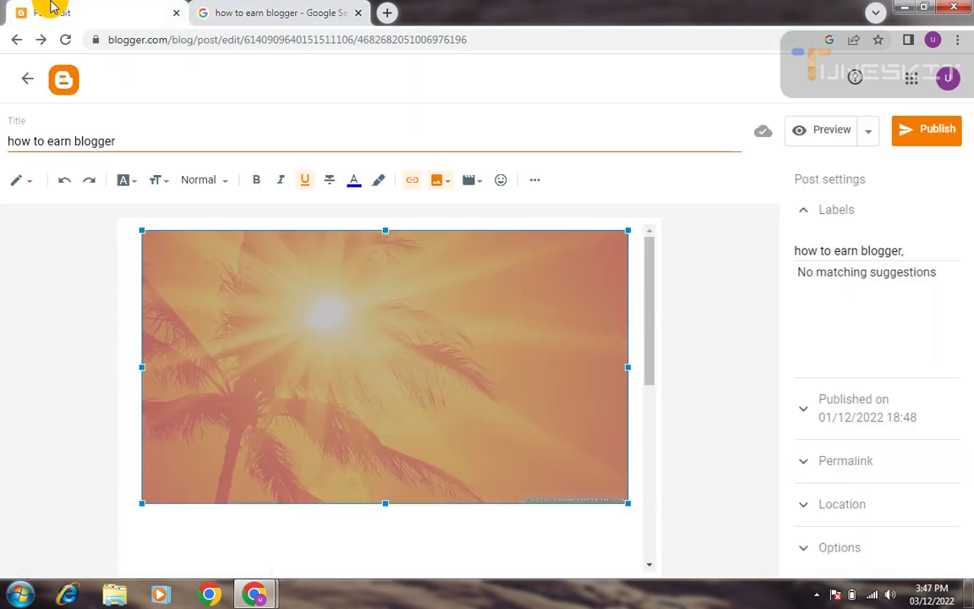
click(576, 441)
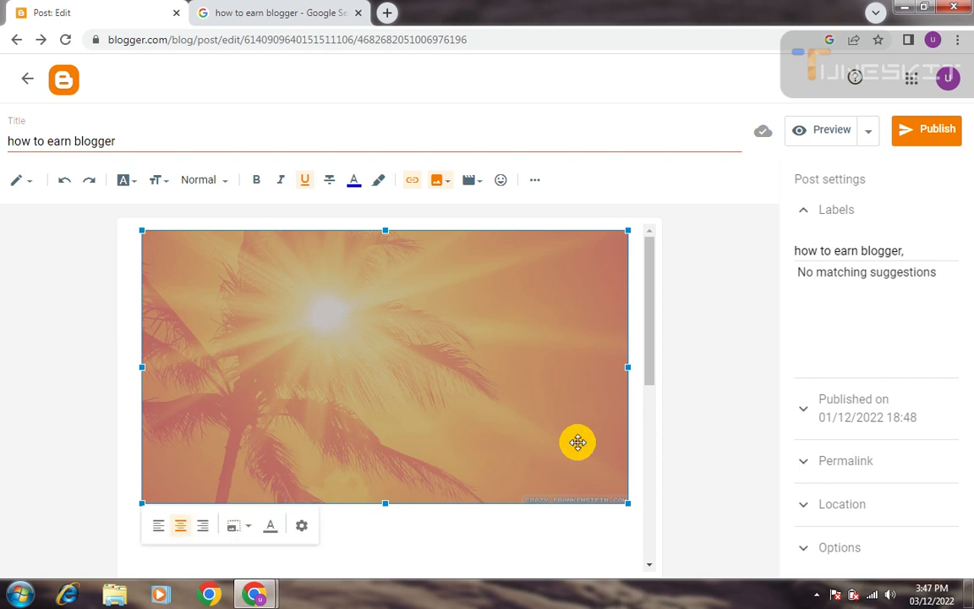
click(291, 537)
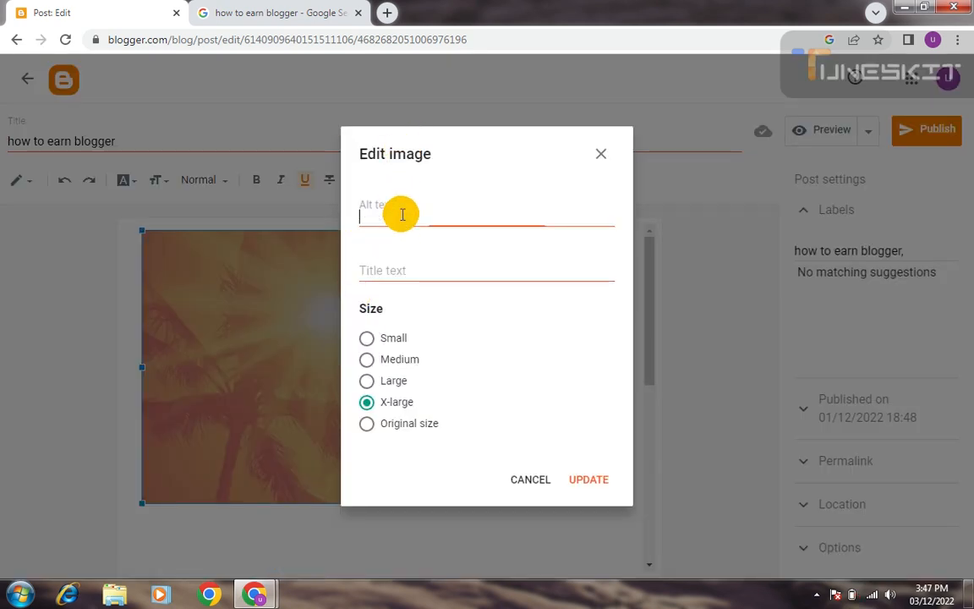
click(604, 157)
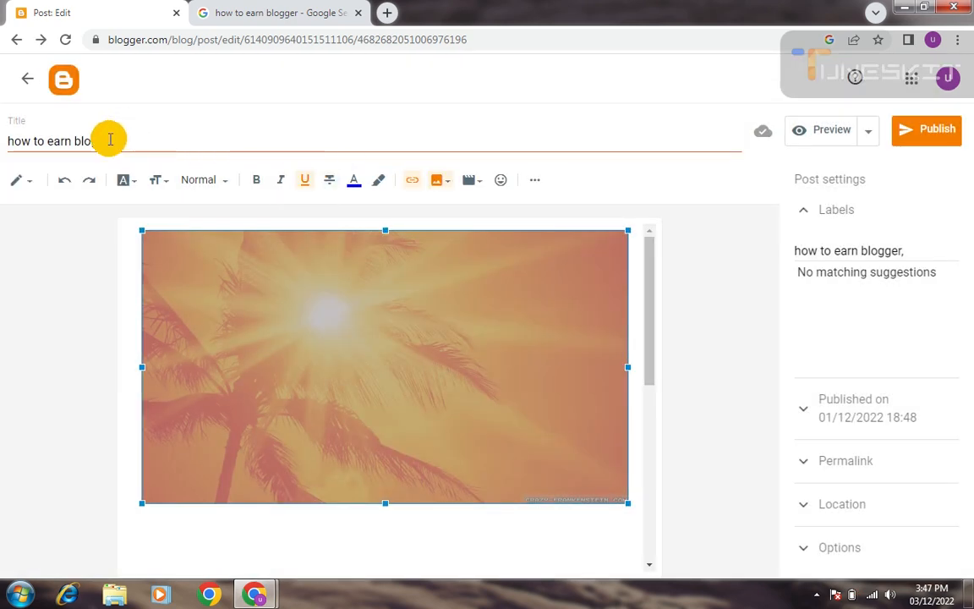
Copy the post title "how to earn blogger", undoing the paste of the Spanish text over it
drag(10, 142, 130, 157)
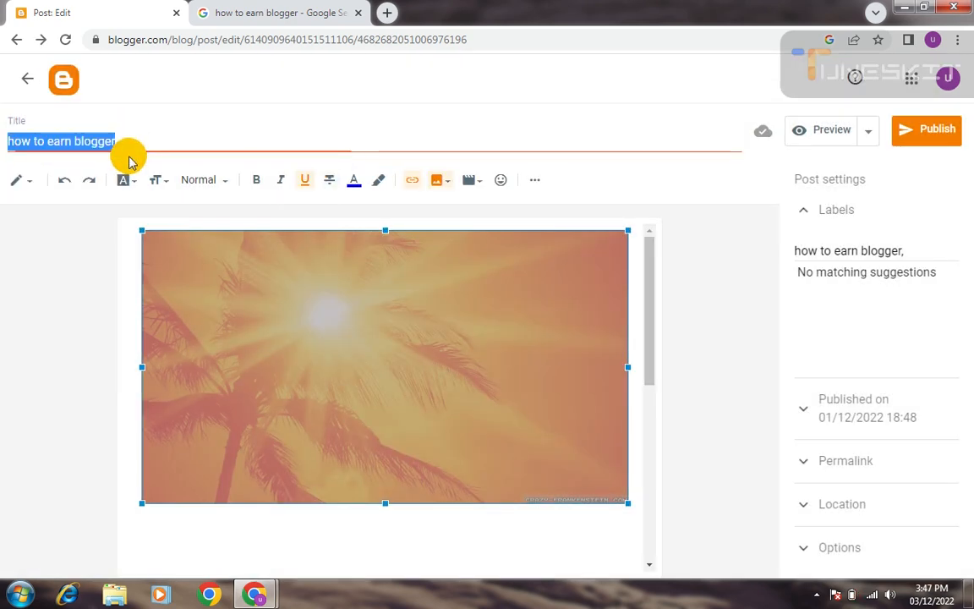
key(ctrl+v)
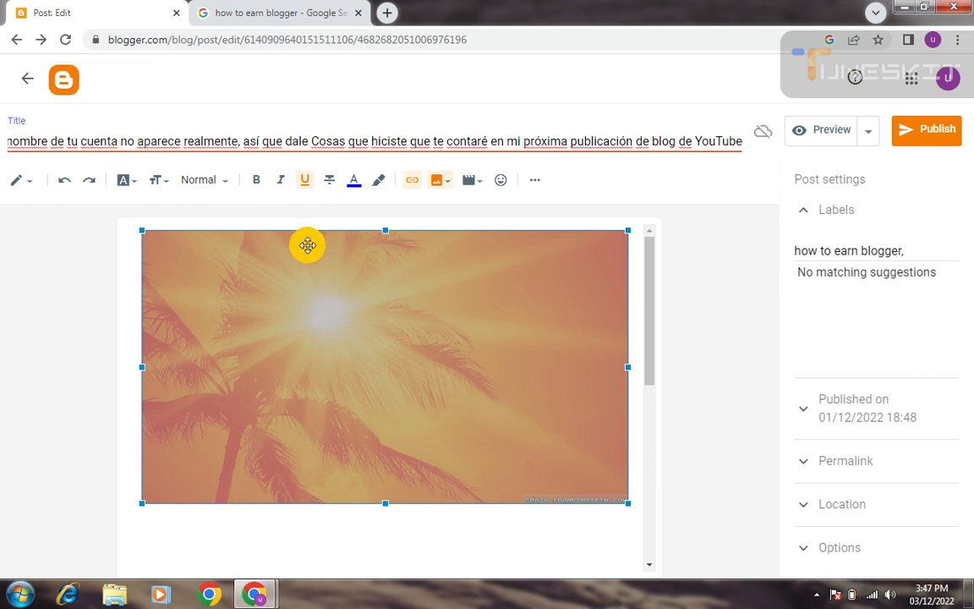
key(ctrl+z)
key(ctrl+c)
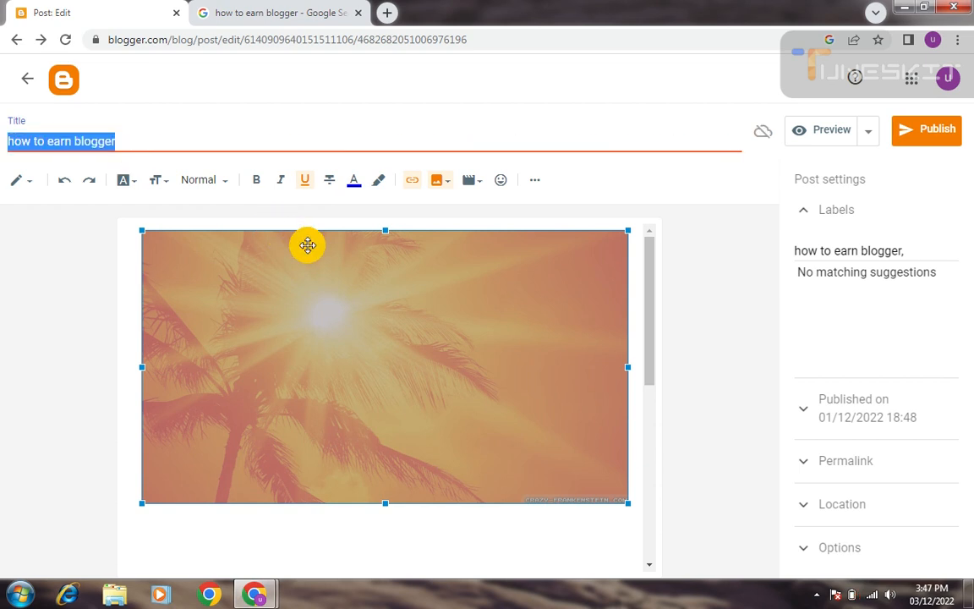
Set both the alt text and the title text of the palm-tree image to "how to earn blogger", keeping its size X-large
click(541, 420)
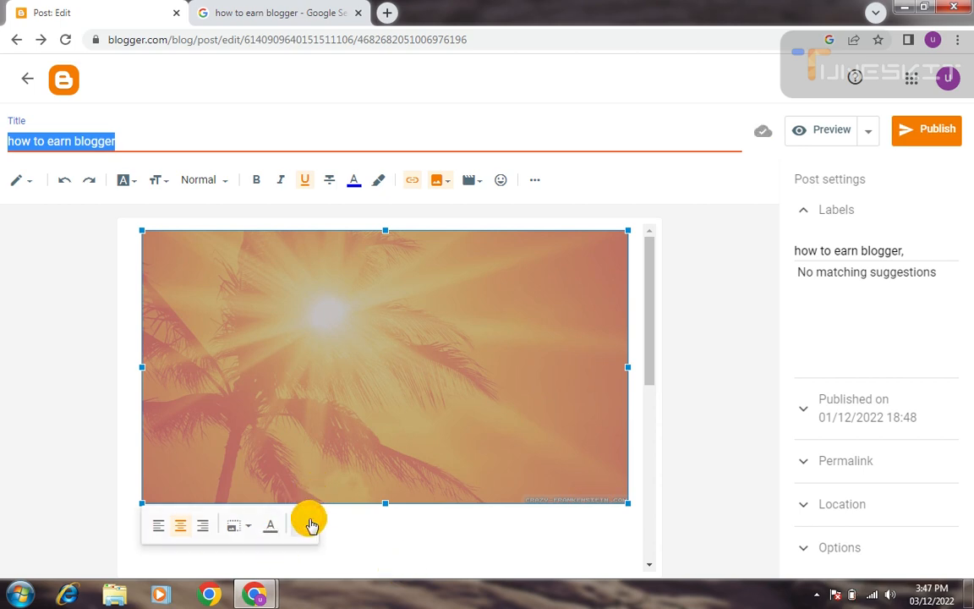
click(304, 523)
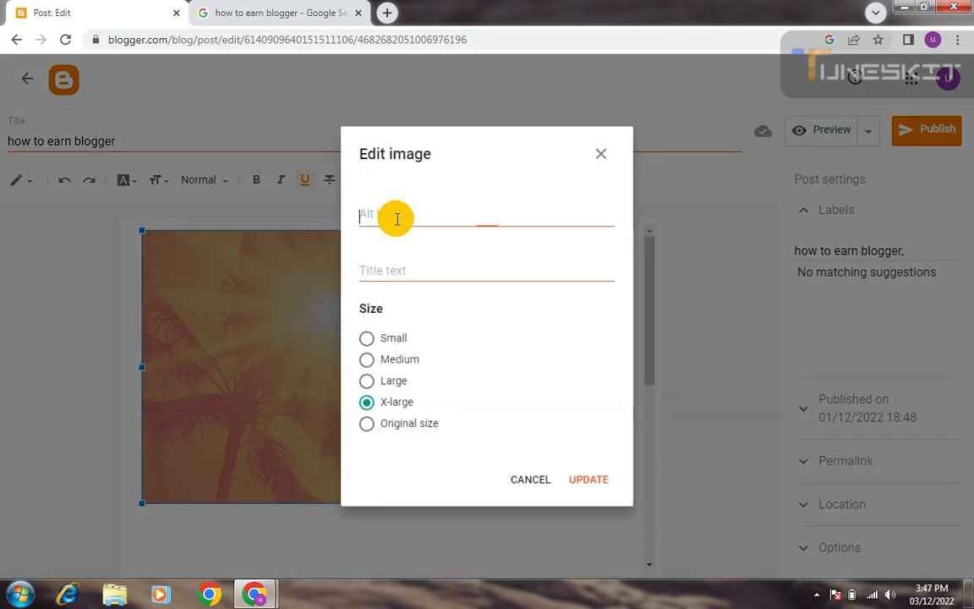
key(ctrl+v)
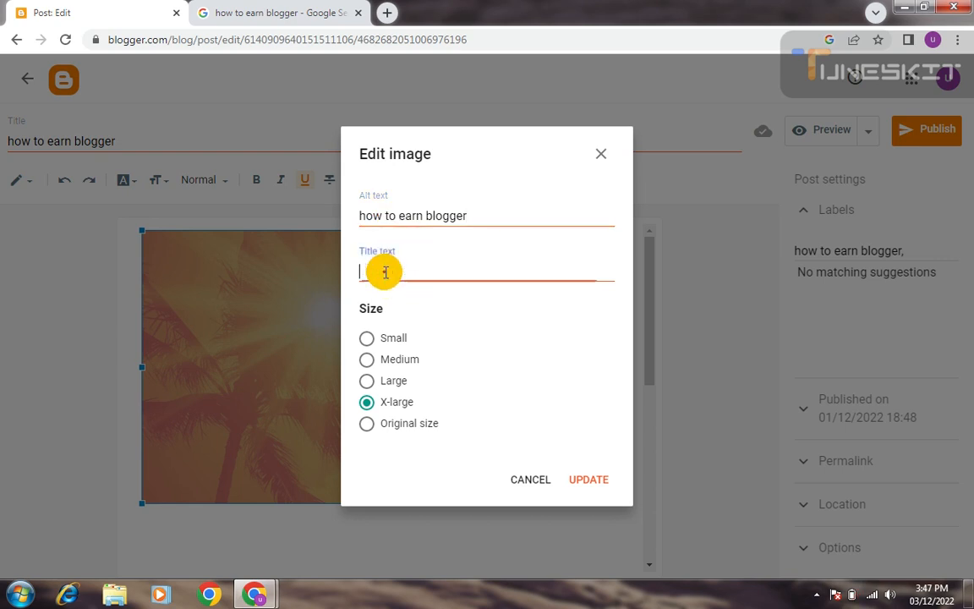
key(ctrl+v)
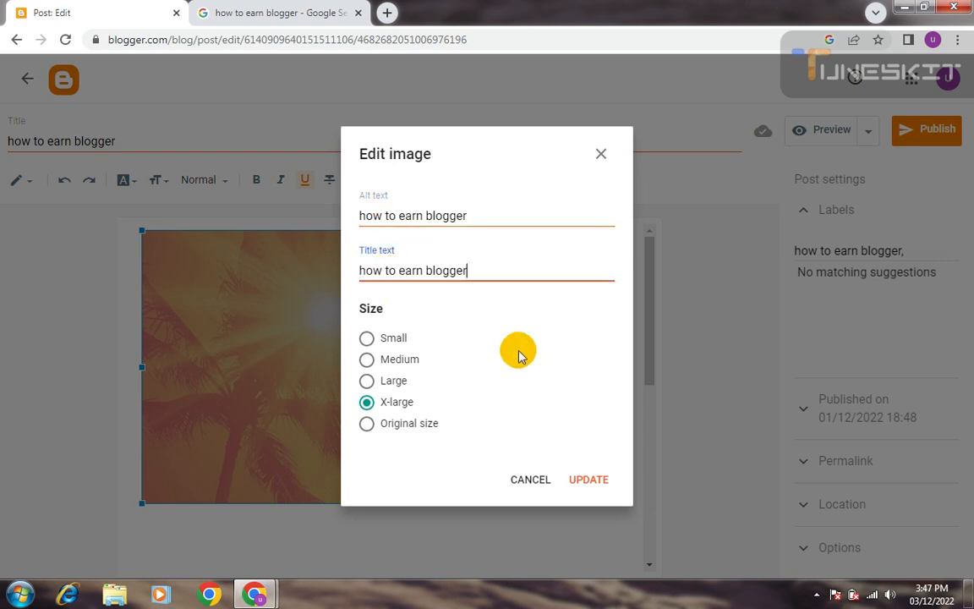
click(587, 485)
click(393, 200)
click(511, 345)
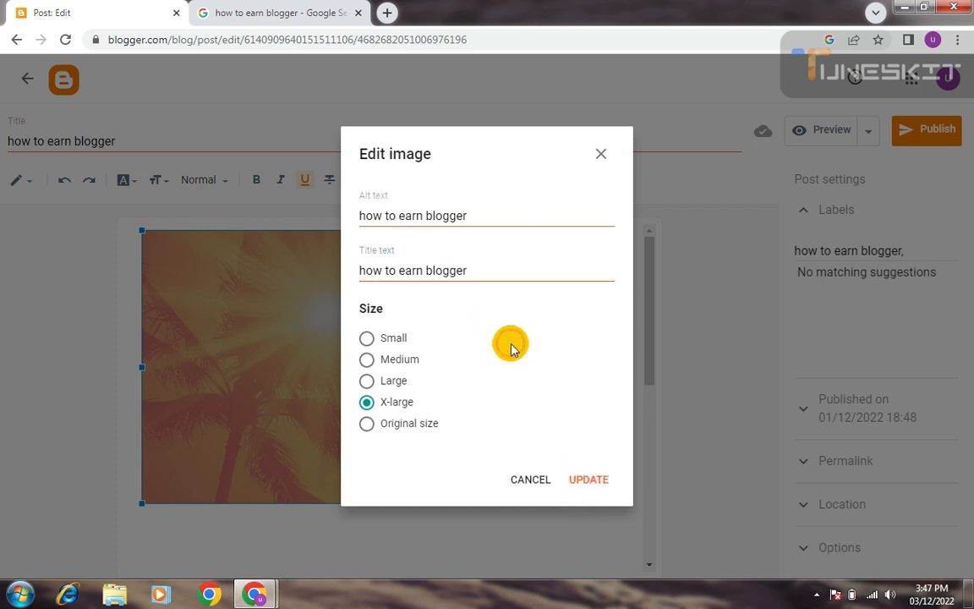
click(588, 484)
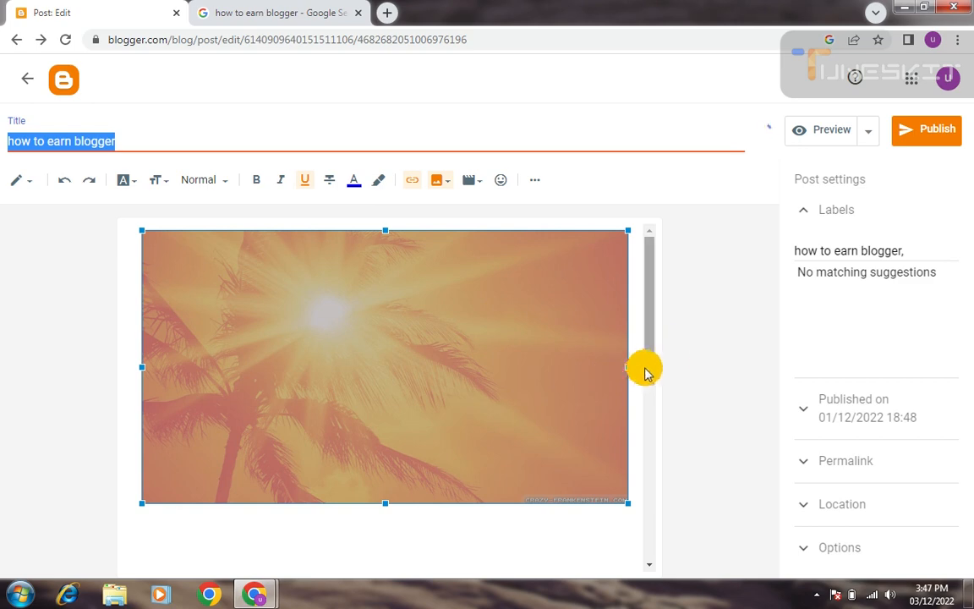
Add three line breaks after the Spanish paragraph at the end of the post
drag(650, 362, 683, 572)
click(575, 525)
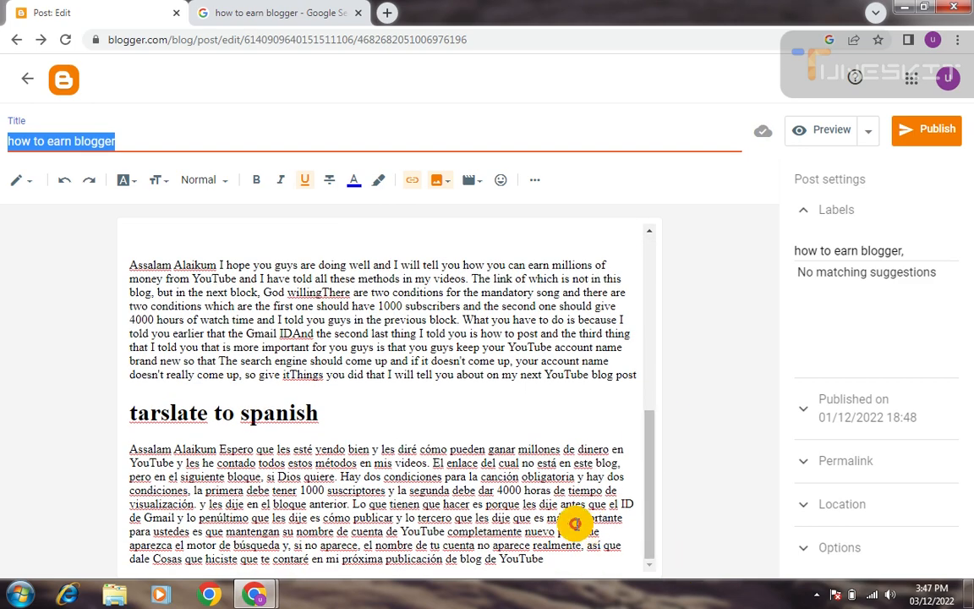
click(547, 564)
key(Return)
key(Return)
key(Return)
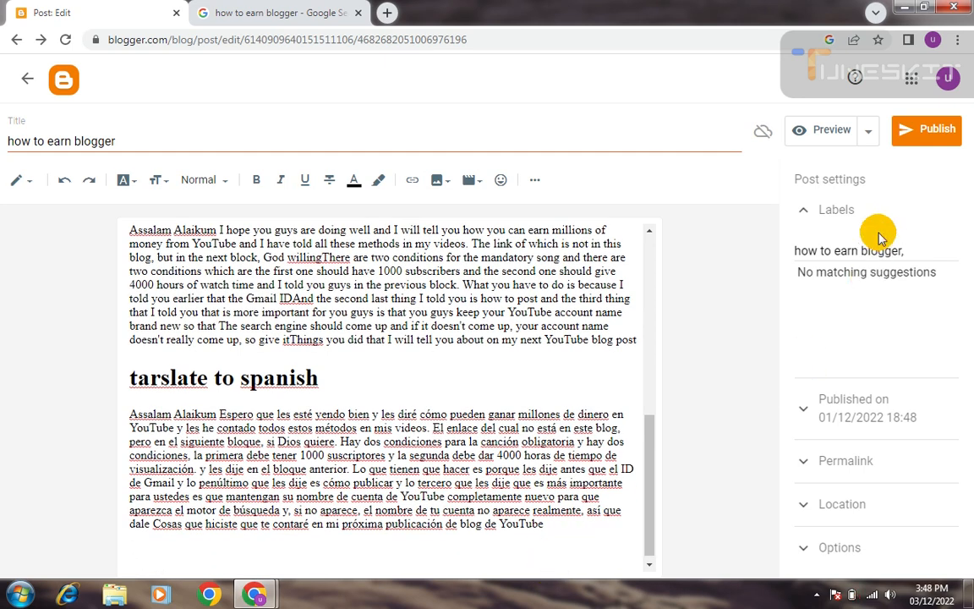
Publish the "how to earn blogger" post and view it on the live blog
click(936, 127)
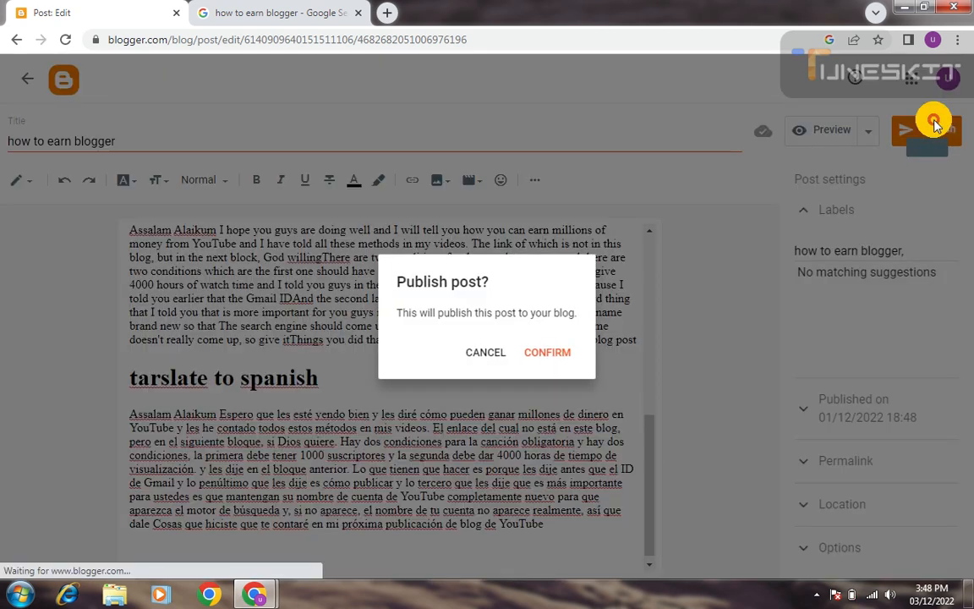
key(Return)
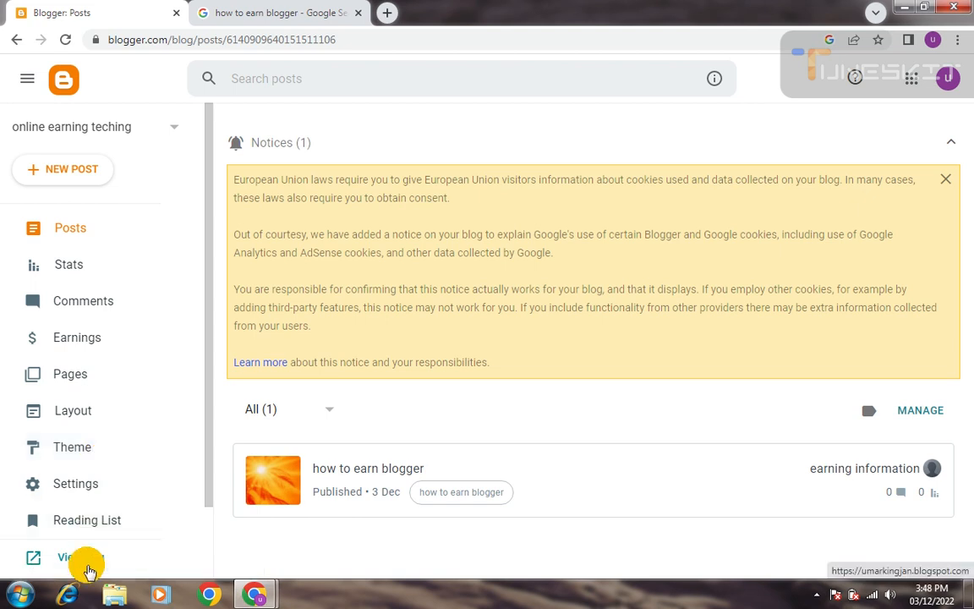
click(83, 560)
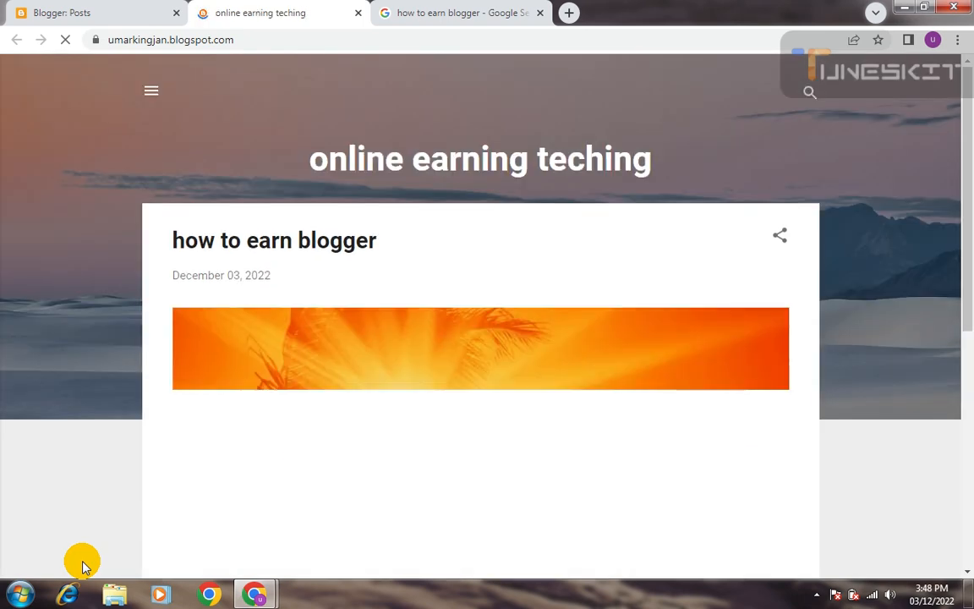
scroll(83, 564, down, 6)
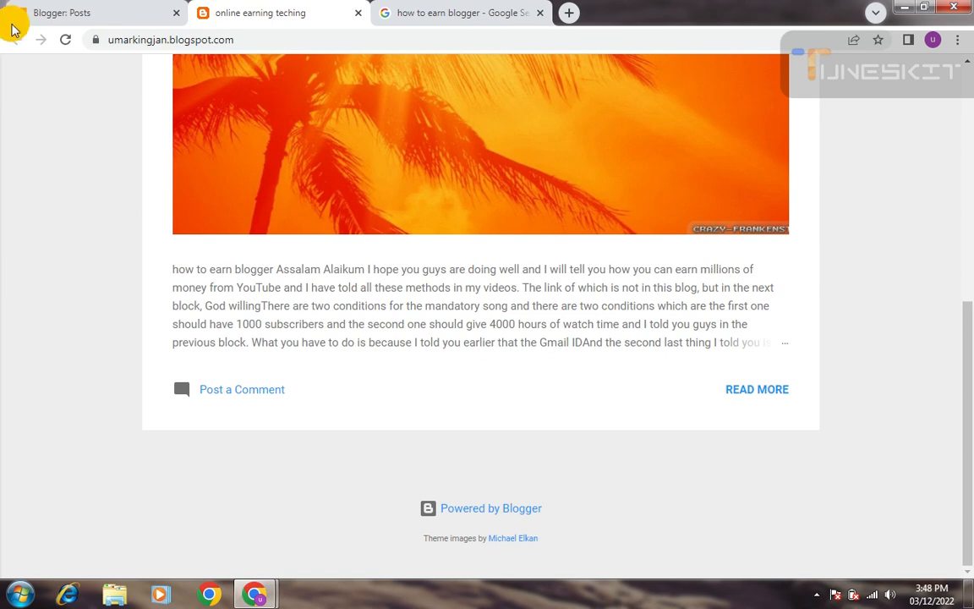
Search Google for umar47pc.com in a new tab, open the site and look through its homepage down to the footer
click(35, 11)
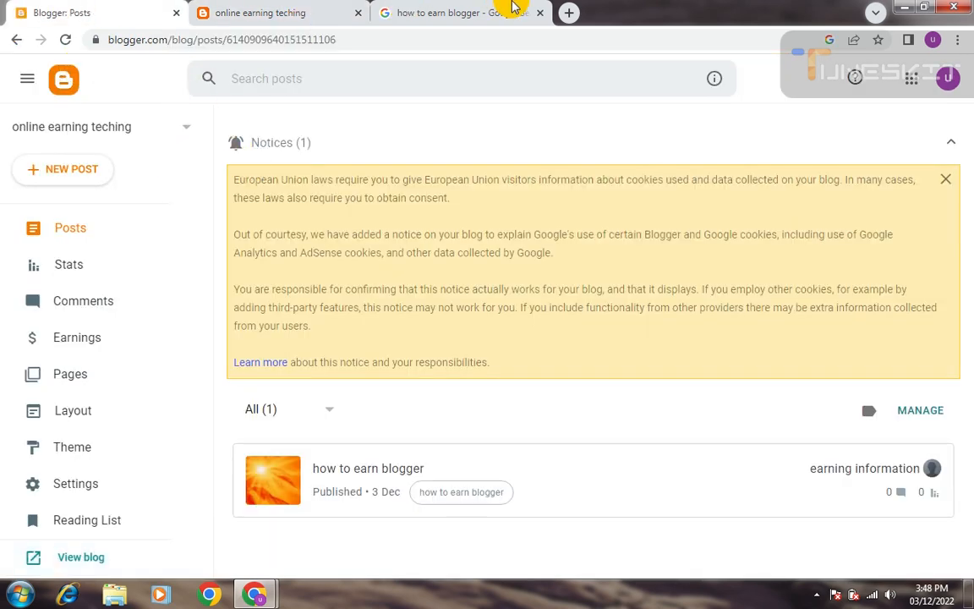
click(515, 8)
click(576, 15)
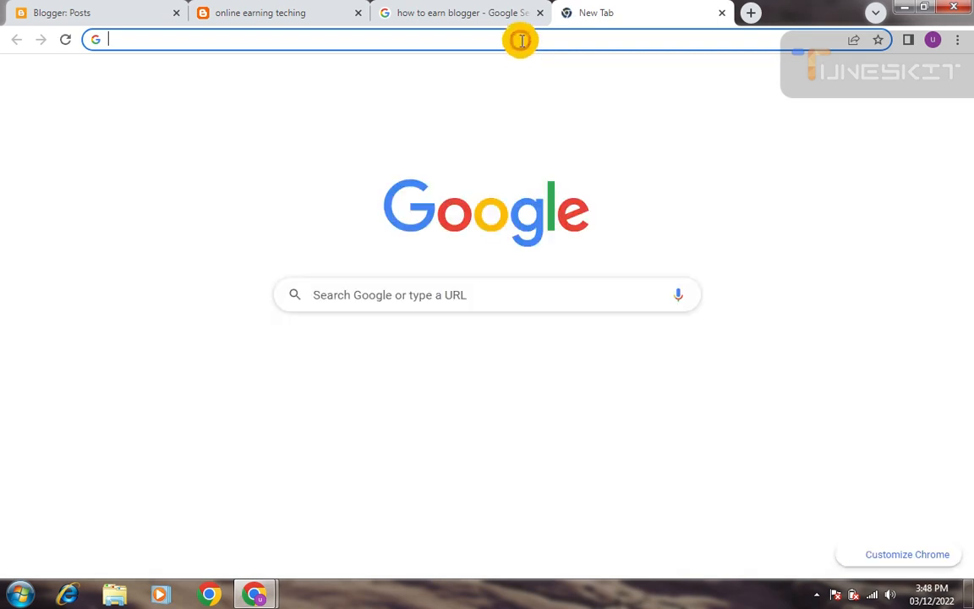
click(519, 39)
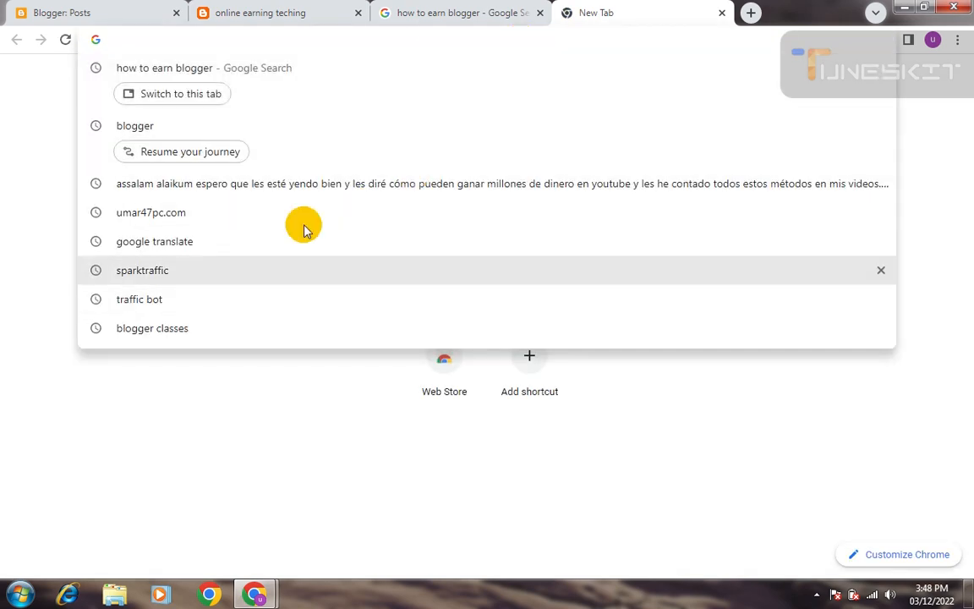
click(329, 208)
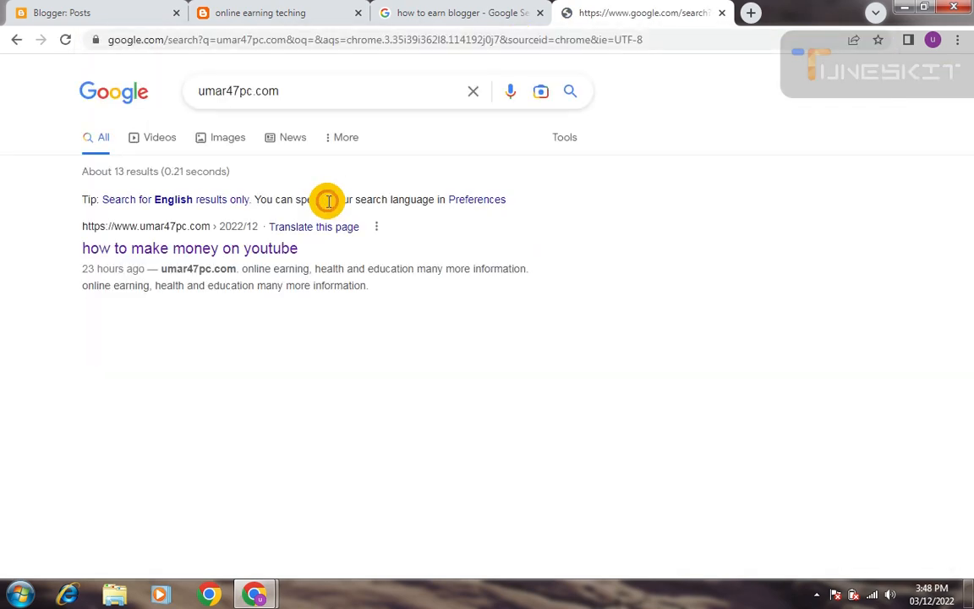
click(250, 251)
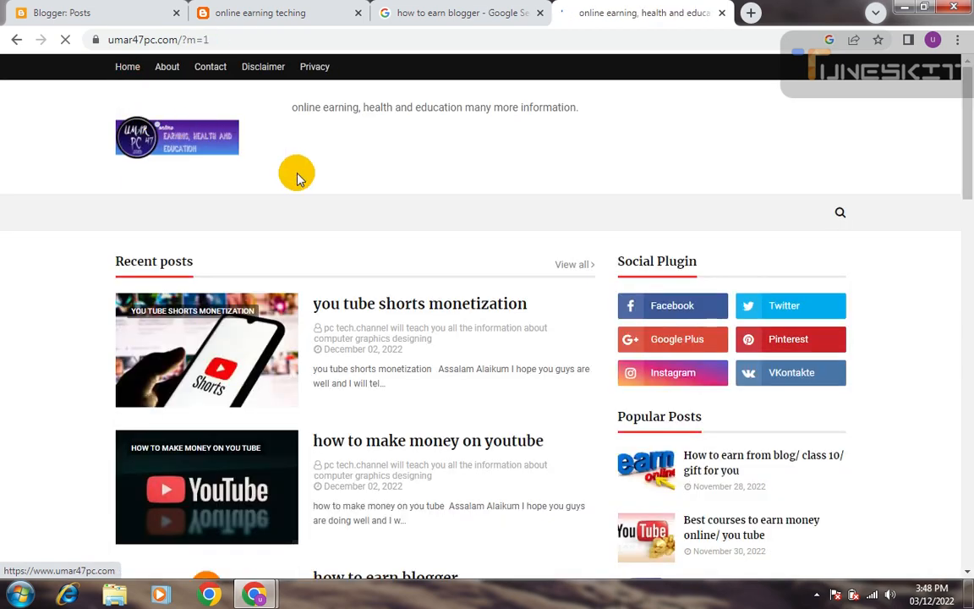
drag(965, 113, 964, 463)
click(968, 598)
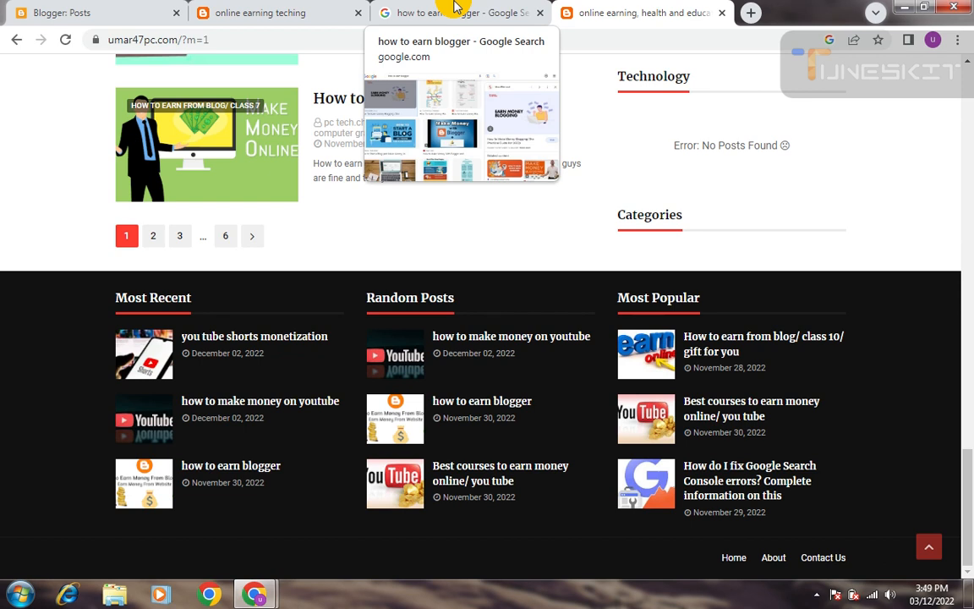
click(813, 596)
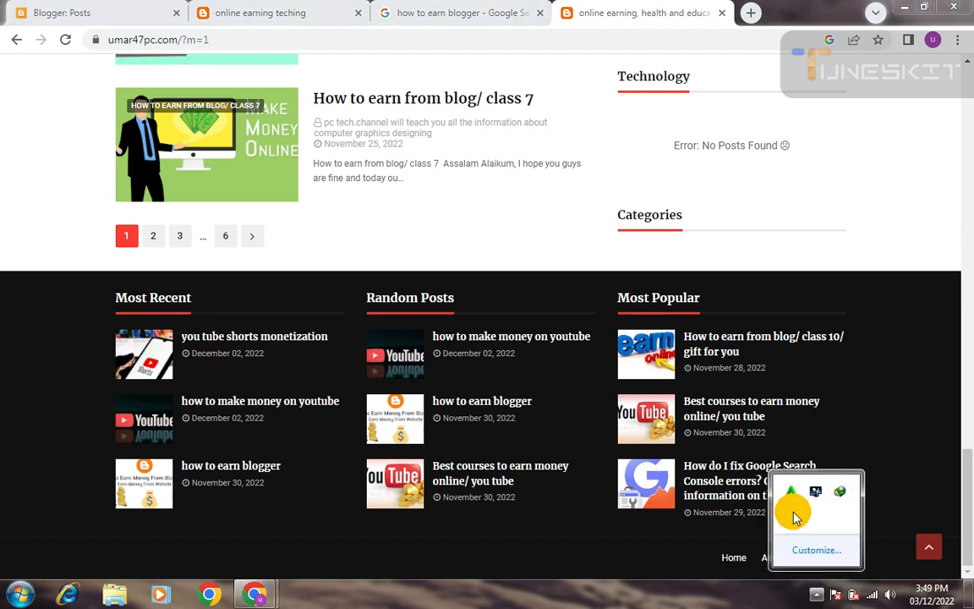